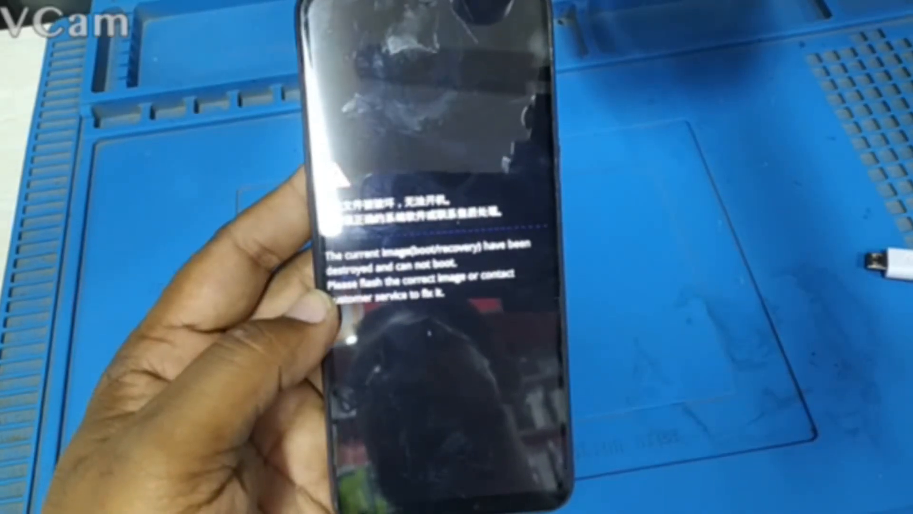
- Arrange the camera preview beside the Android Multi Tool window so that both can be seen
key(Escape)
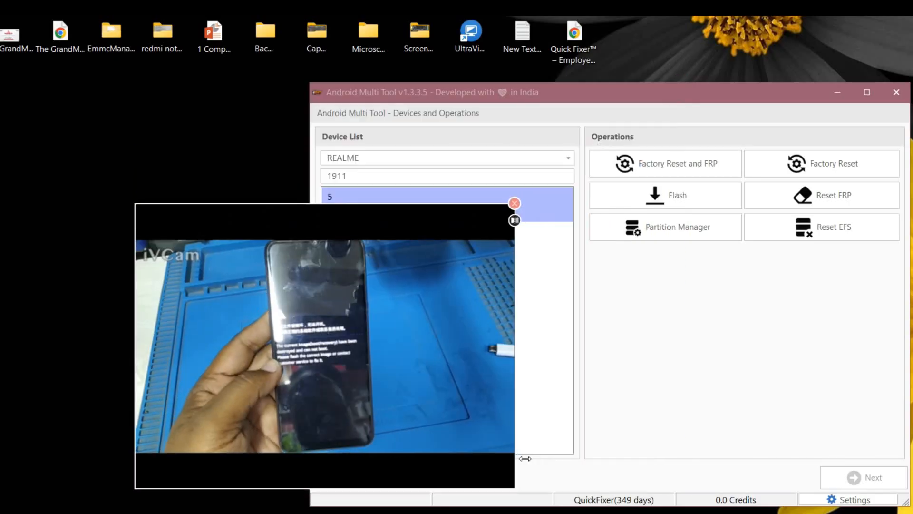
drag(472, 415, 203, 250)
drag(666, 98, 667, 66)
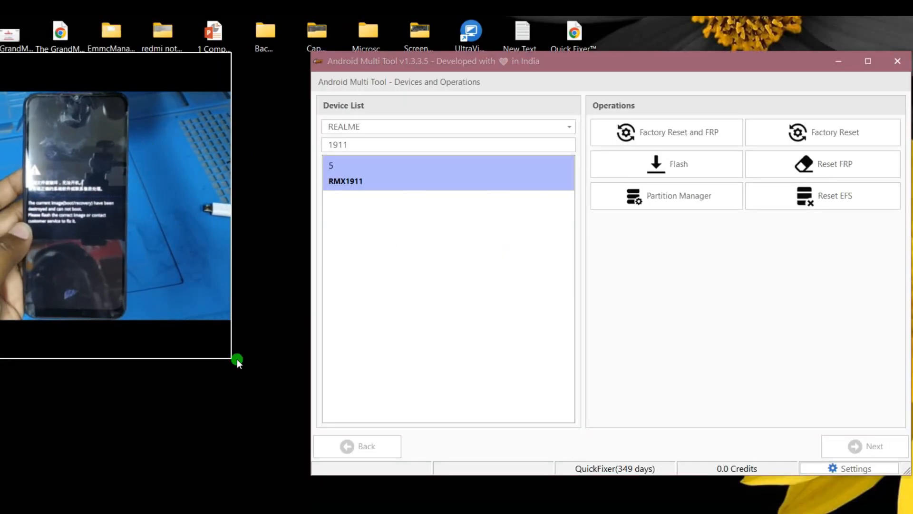
drag(237, 360, 183, 348)
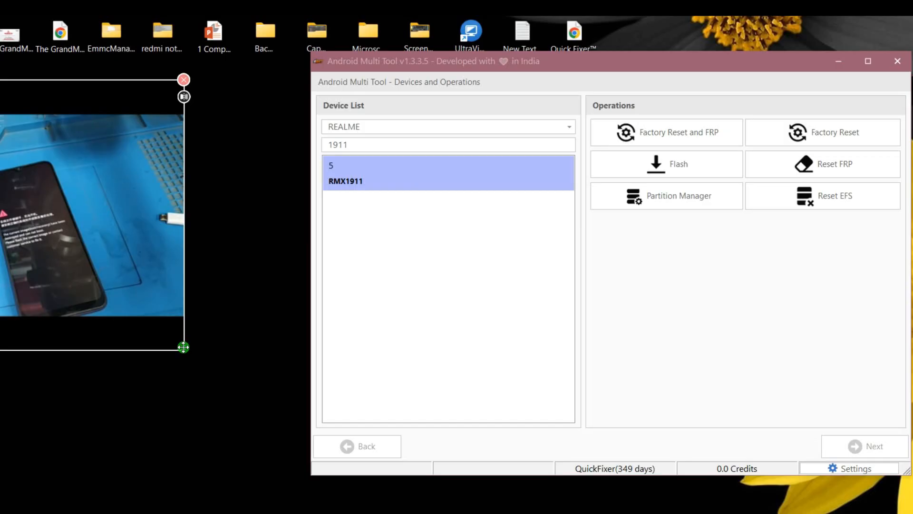
drag(183, 347, 308, 427)
drag(592, 63, 595, 65)
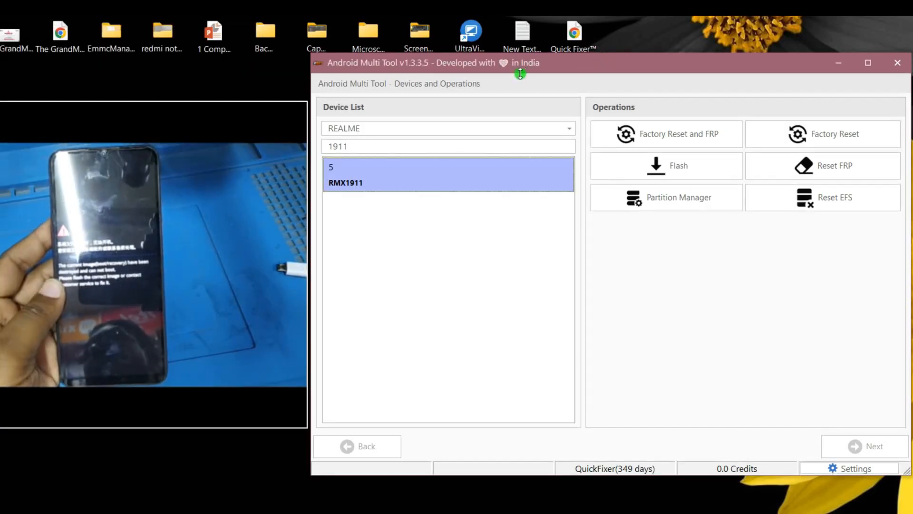
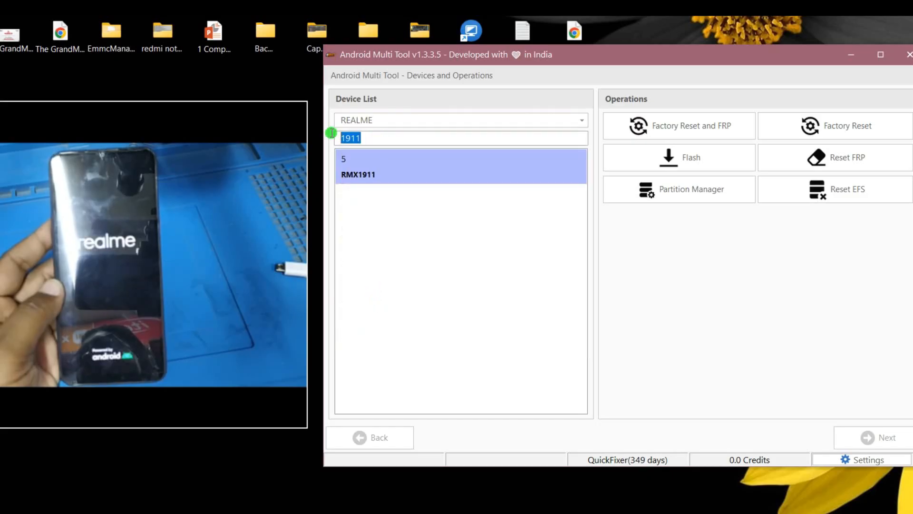
- Filter the REALME device list by 1911 and select the Realme 5 (RMX1911)
text(19)
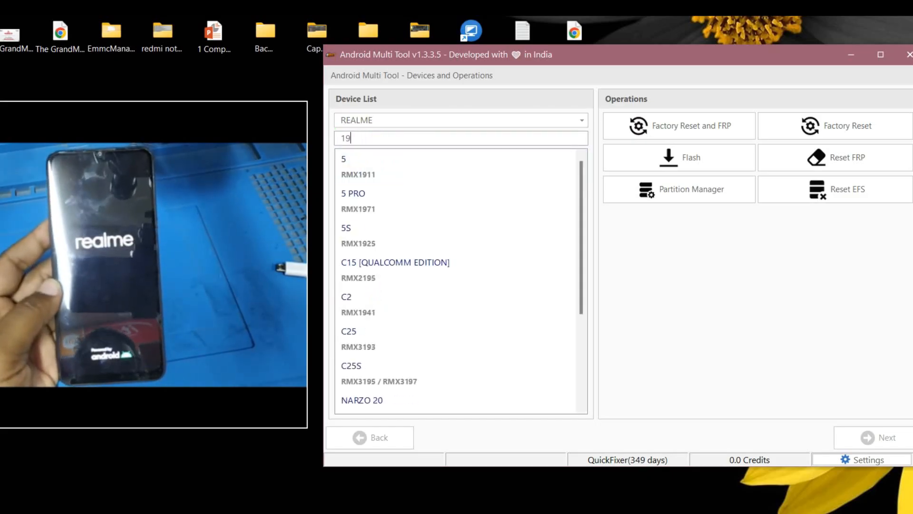
text(11)
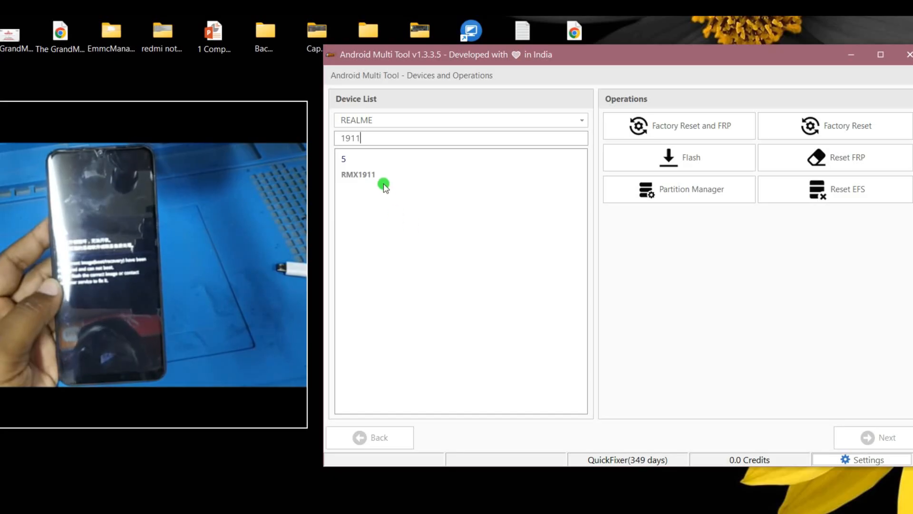
click(384, 169)
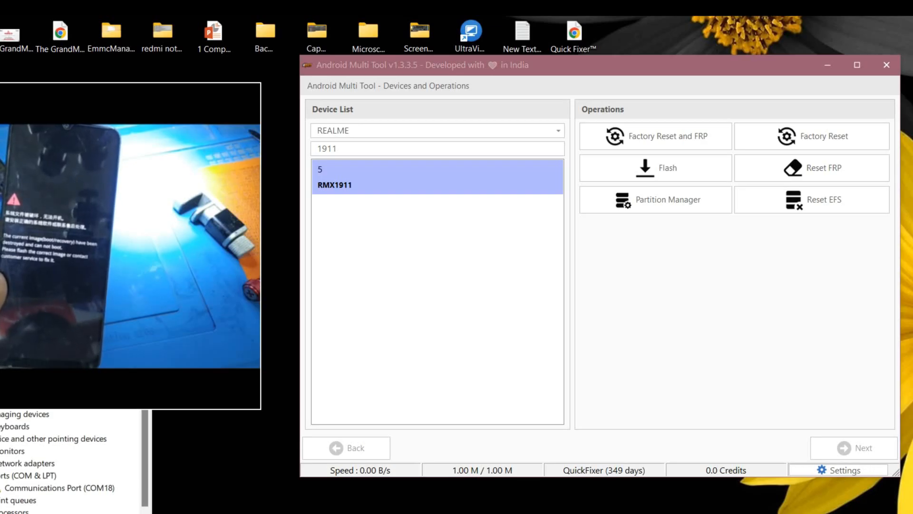
- Switch to Chrome, move the camera preview off the page and view the "realme 5 flash file" search results
key(alt+Tab)
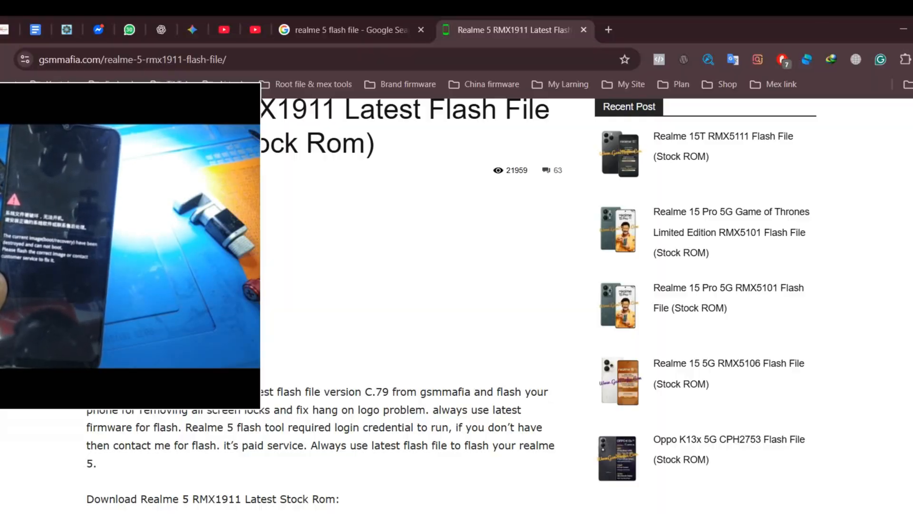
click(361, 28)
key(ctrl+Tab)
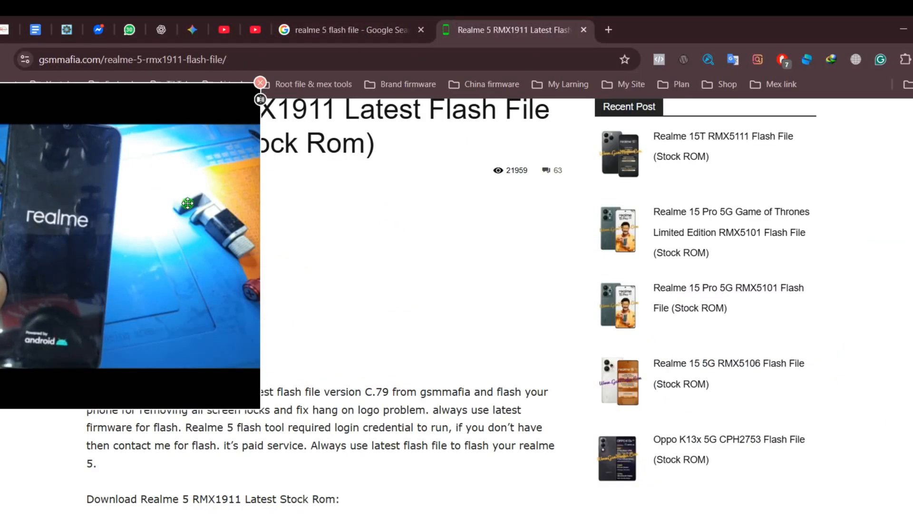
drag(188, 203, 1, 281)
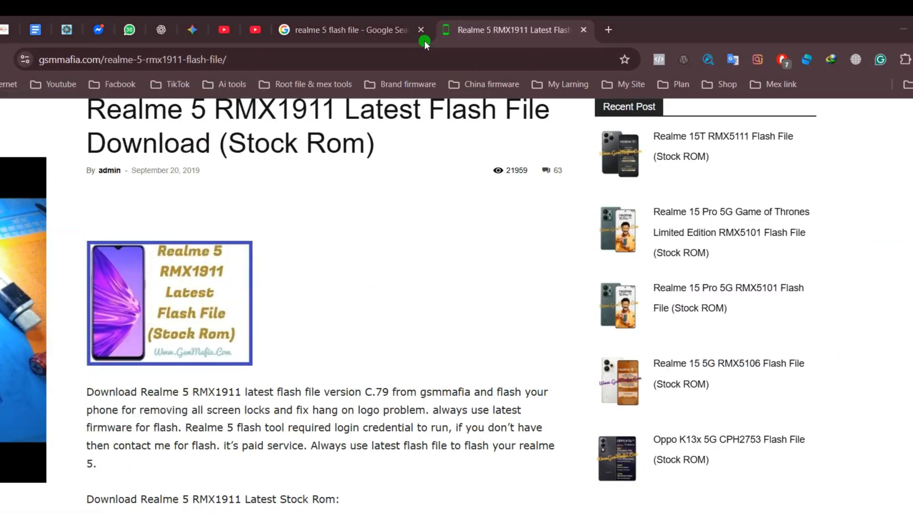
click(369, 19)
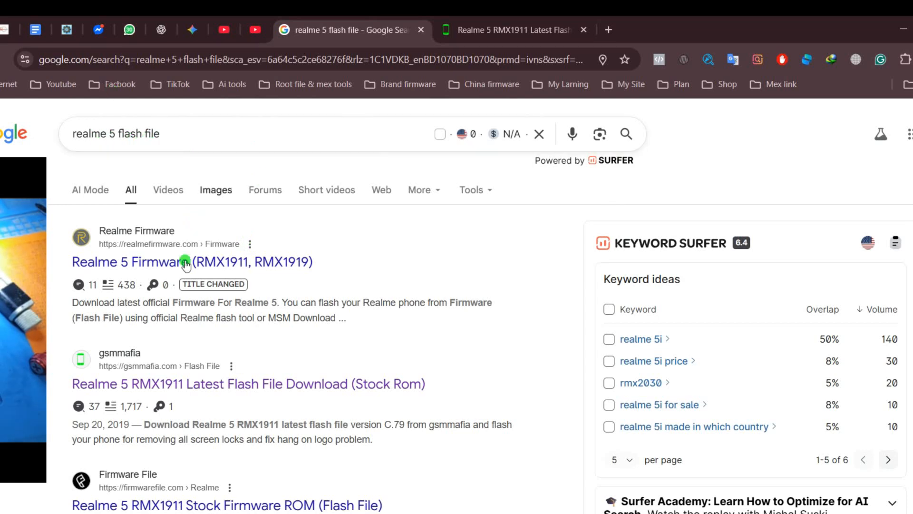
- Download the RMX1911EX_11_C.75_210917_1b9832bb firmware archive linked on the gsmmafia Realme 5 page via Google Drive
click(492, 30)
scroll(354, 250, down, 4)
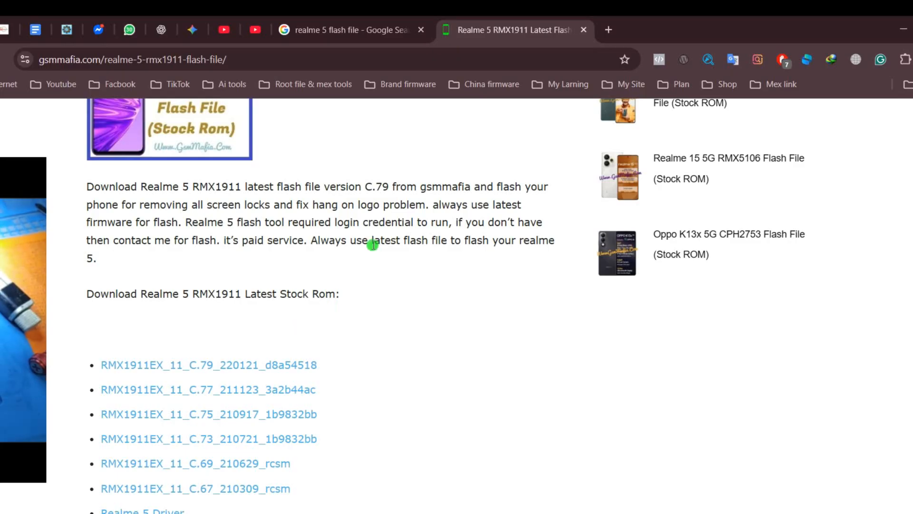
scroll(331, 489, down, 1)
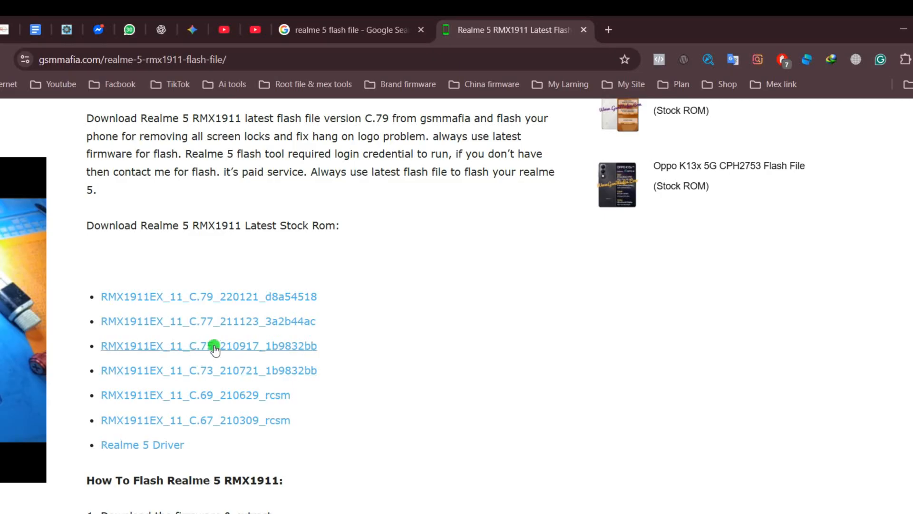
click(247, 347)
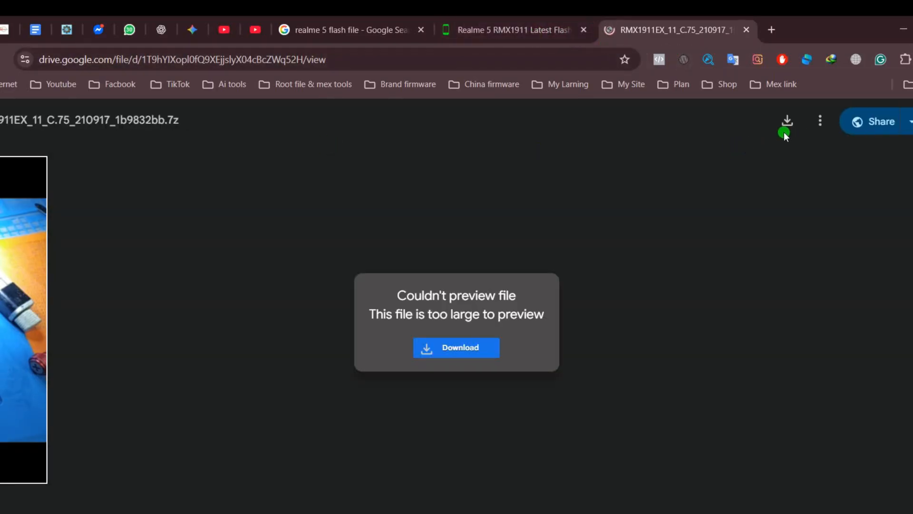
click(786, 124)
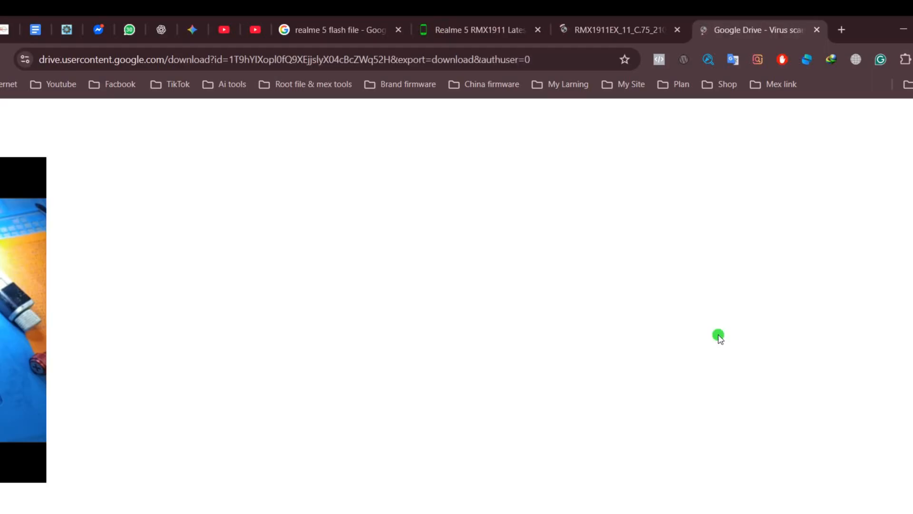
drag(593, 178, 422, 177)
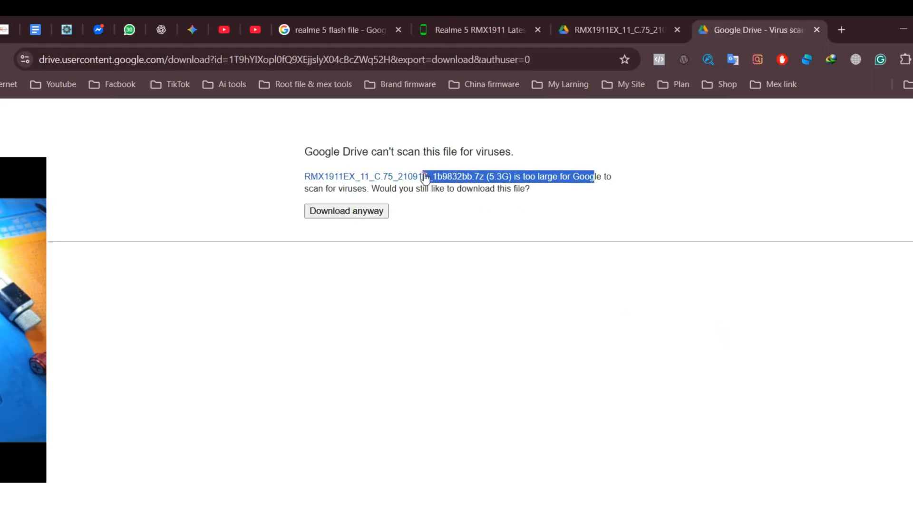
click(363, 211)
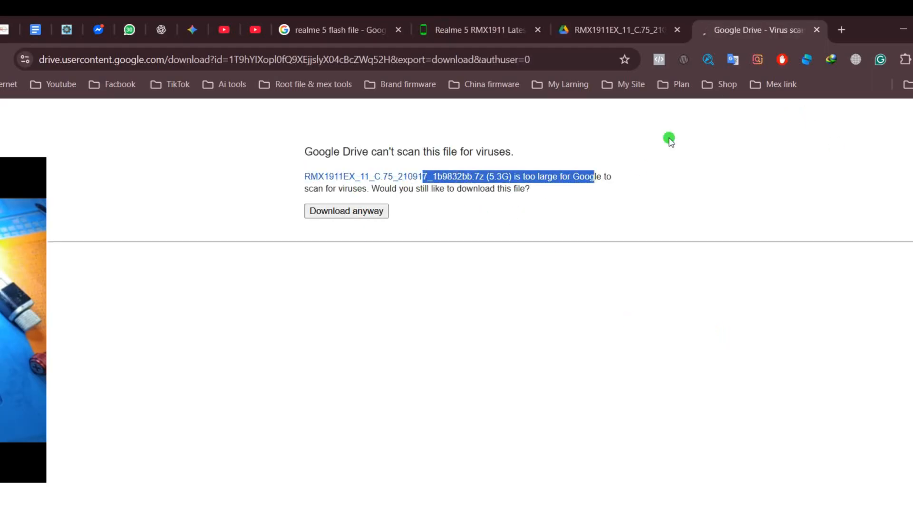
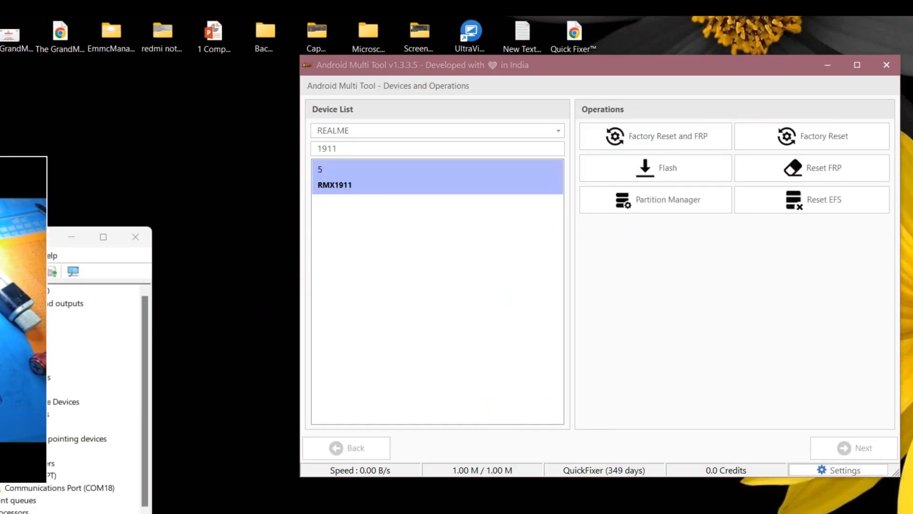
click(465, 391)
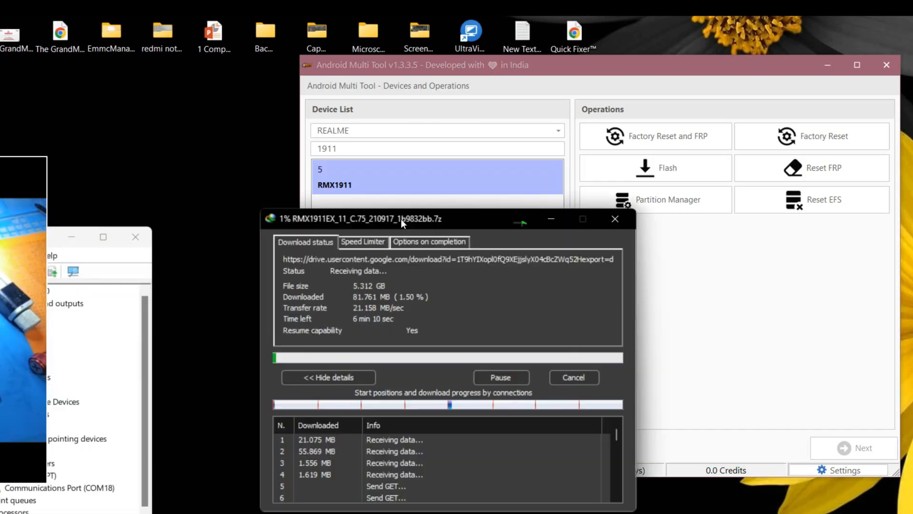
- Reposition the download progress window and bring the camera preview fully back onto the desktop beside Android Multi Tool
drag(542, 199, 492, 201)
drag(0, 223, 121, 105)
drag(63, 111, 64, 141)
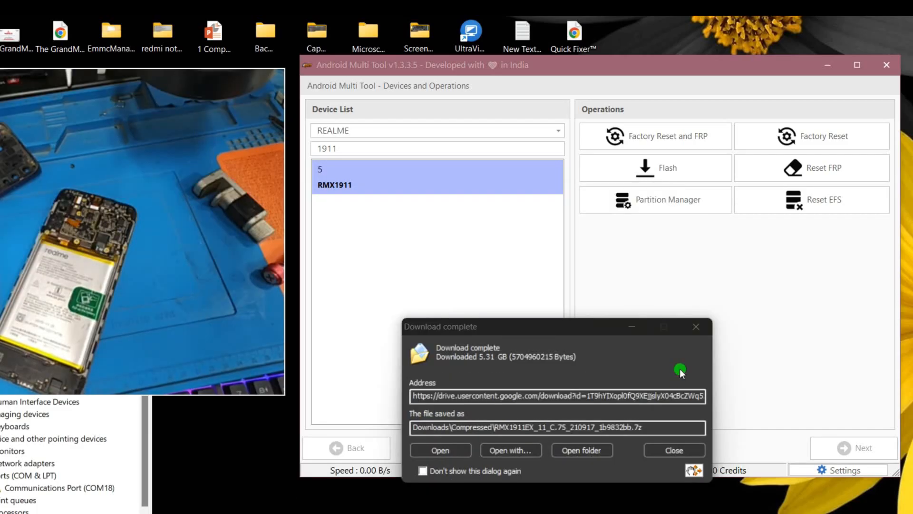
- Minimize Android Multi Tool and place the downloaded firmware archive on the desktop
click(643, 376)
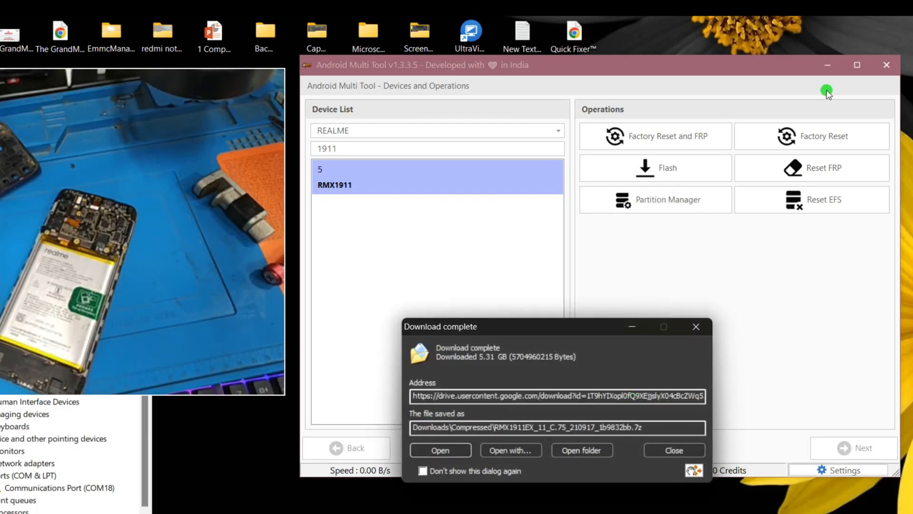
click(828, 64)
drag(698, 471, 742, 227)
- Extract the RMX1911EX_11_C.75_210917_1b9832bb.7z archive into its own folder on the desktop
right_click(742, 227)
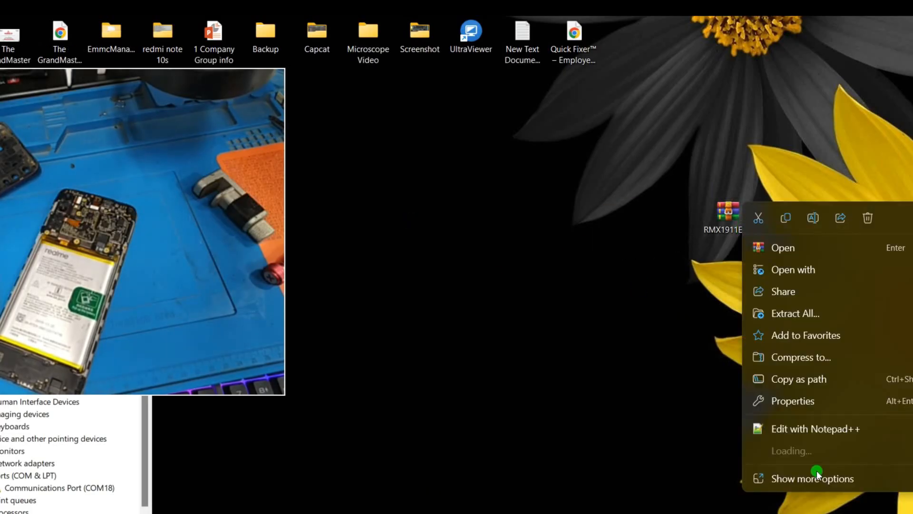
mouse_move(762, 450)
click(703, 496)
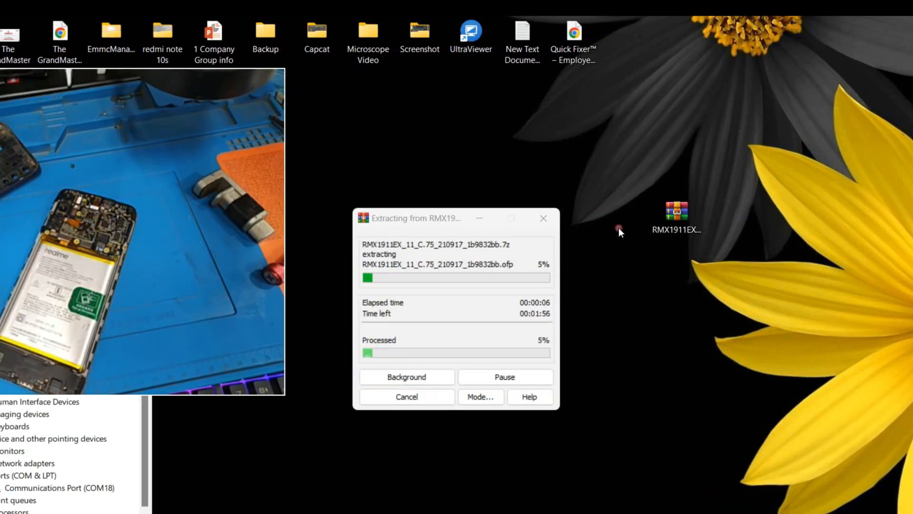
drag(620, 230, 640, 215)
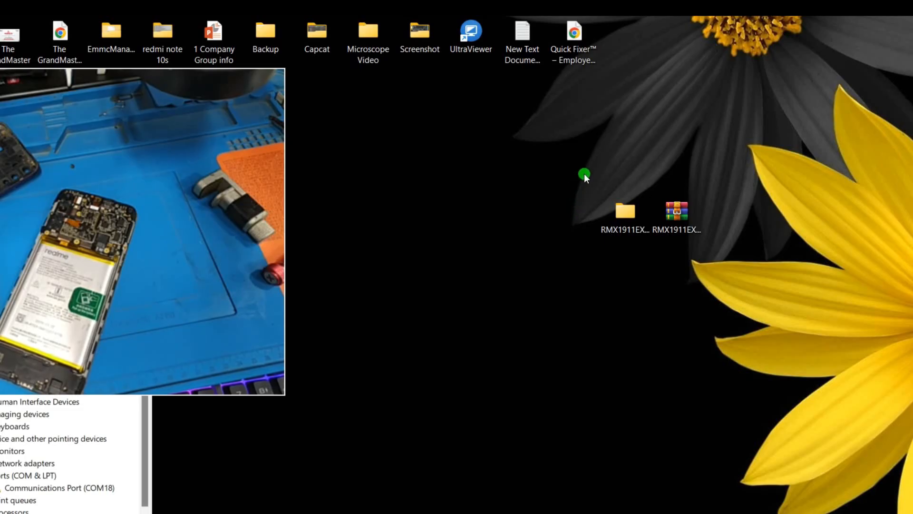
- Open the extracted firmware folder down to its files, and size and place the window so the file types show
click(632, 212)
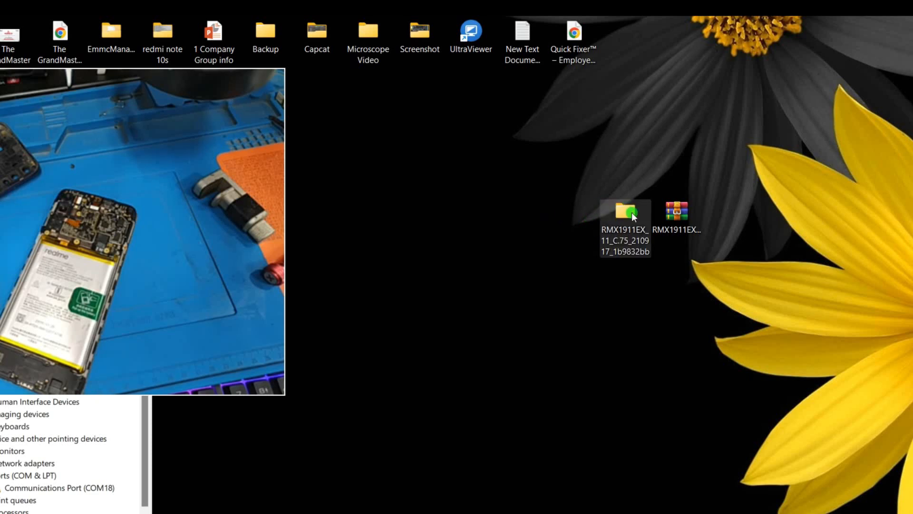
double_click(631, 212)
drag(633, 229, 644, 99)
drag(839, 235, 679, 235)
click(533, 205)
double_click(534, 204)
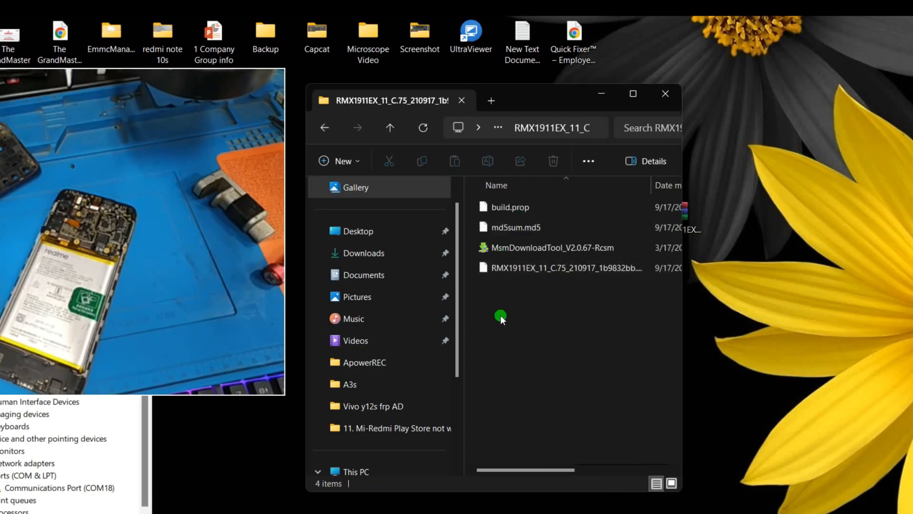
drag(684, 286, 862, 286)
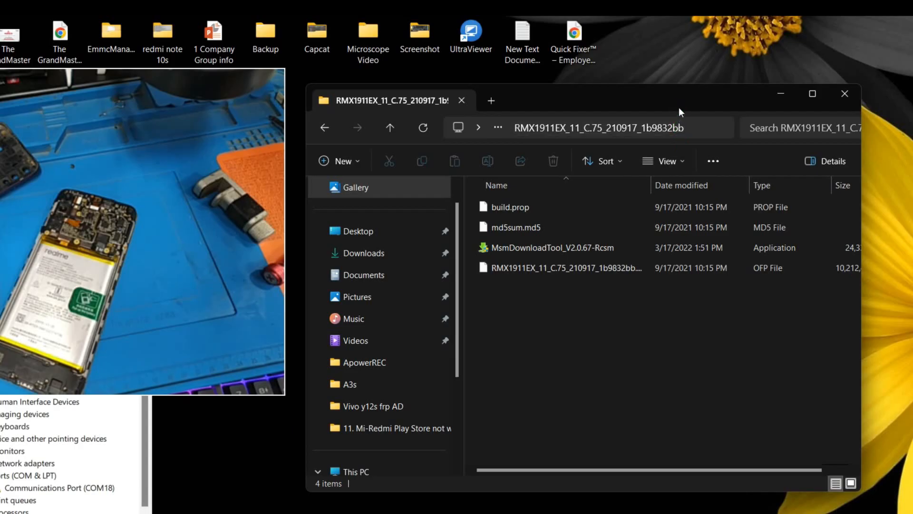
drag(661, 95, 654, 82)
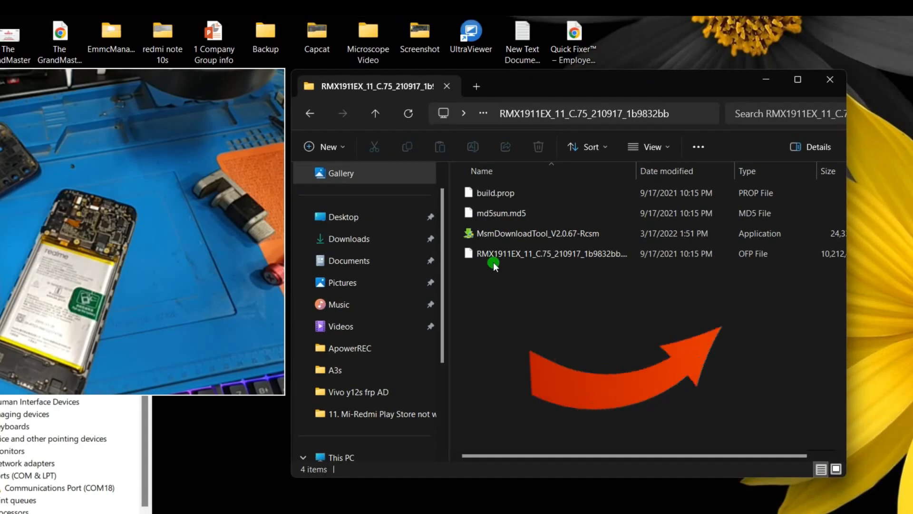
- Examine the RMX1911EX_11_C.75_210917_1b9832bb OFP firmware file and its type in the extracted folder
click(503, 253)
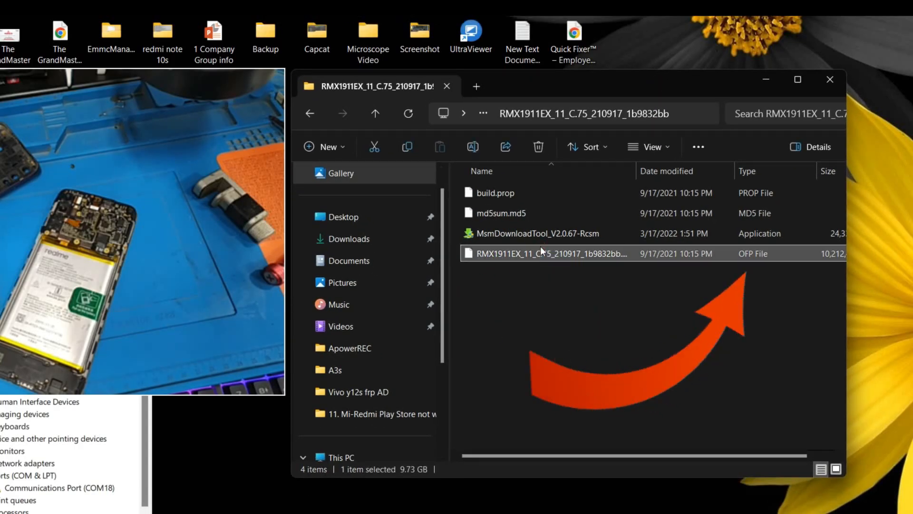
click(741, 260)
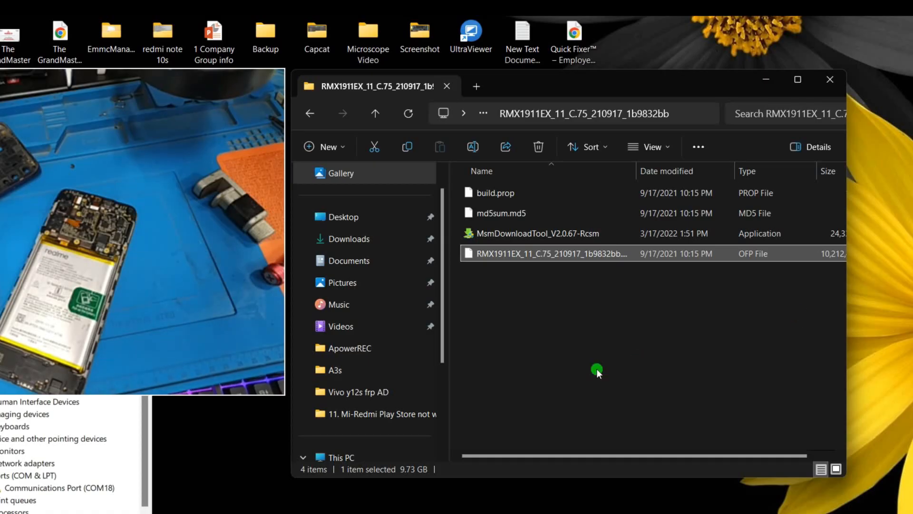
click(560, 312)
click(579, 255)
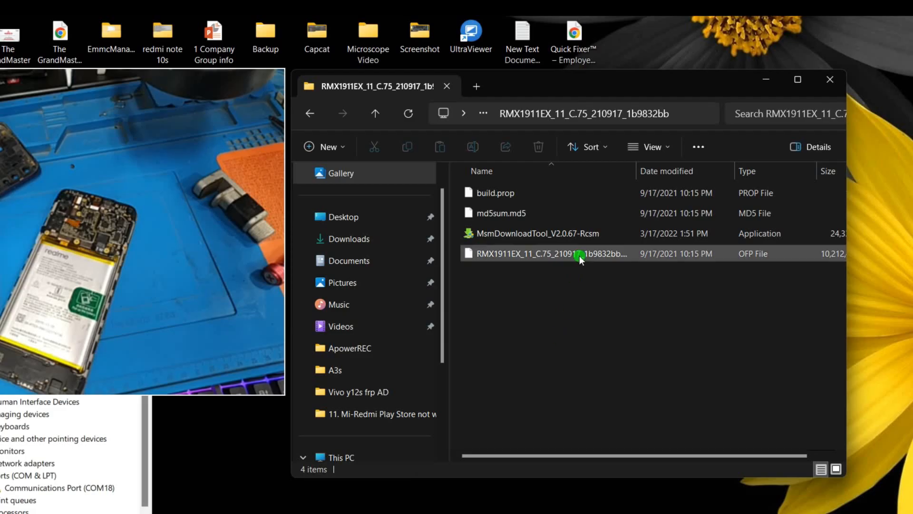
- Switch to UnlockTool and move its window clear of the camera preview to expose more of its interface
click(432, 484)
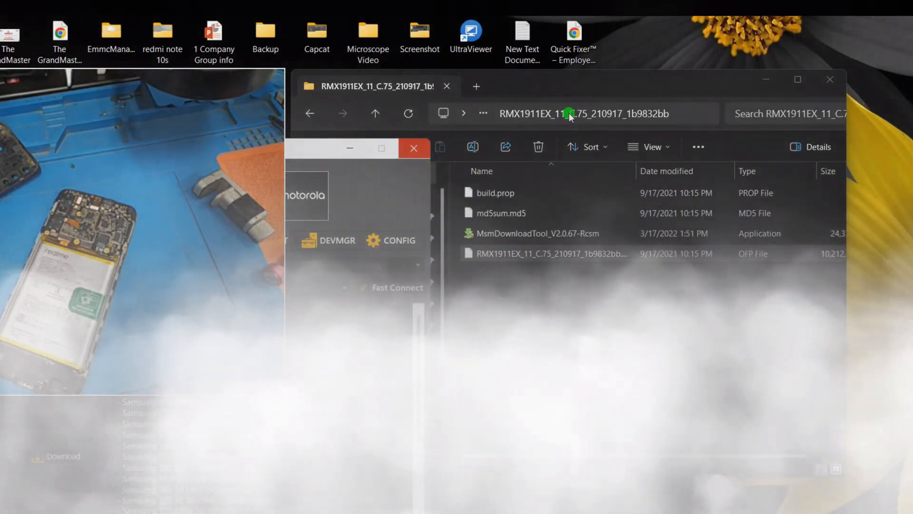
click(776, 251)
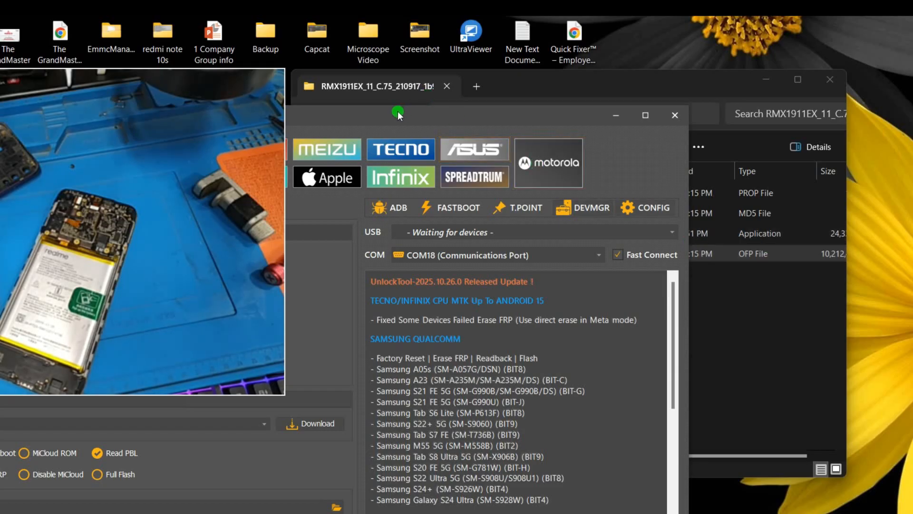
drag(375, 116, 612, 58)
click(891, 57)
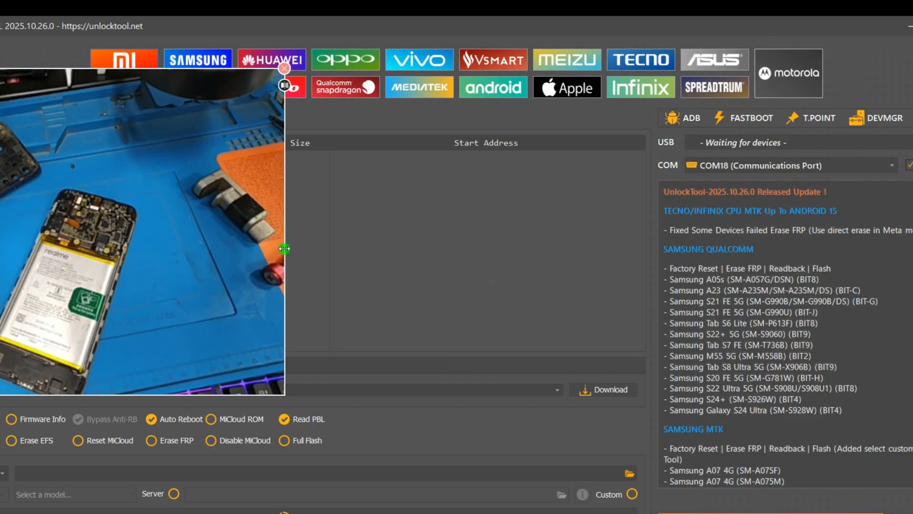
- Start the Oppo OFP QCOM unpack from the Android image tools and place its file selection dialog in view
drag(285, 247, 222, 236)
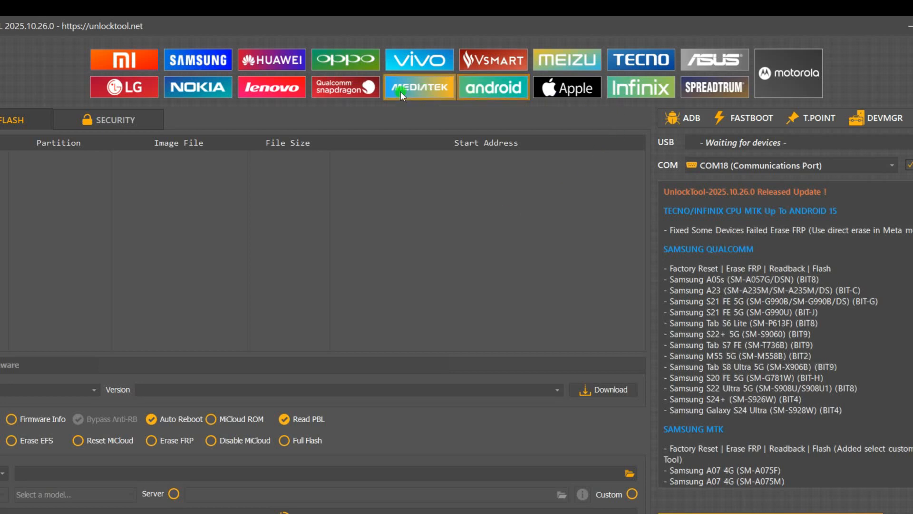
click(496, 87)
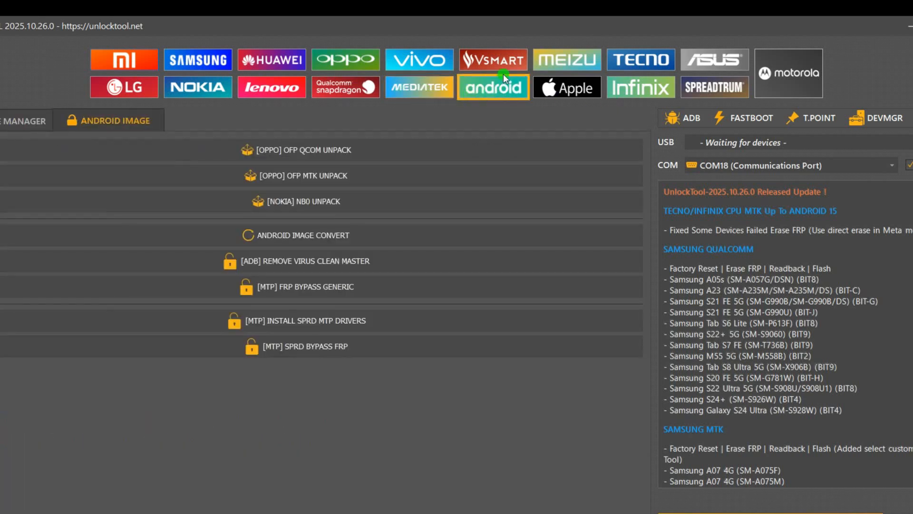
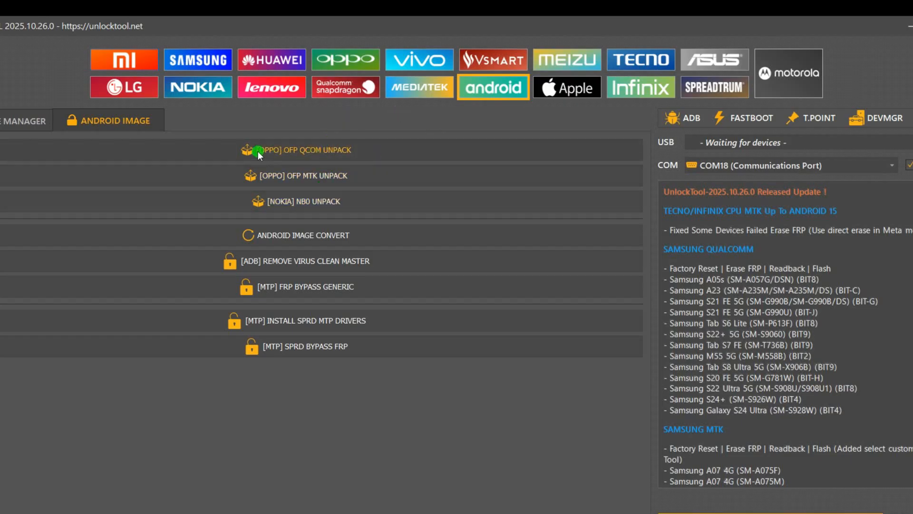
click(333, 150)
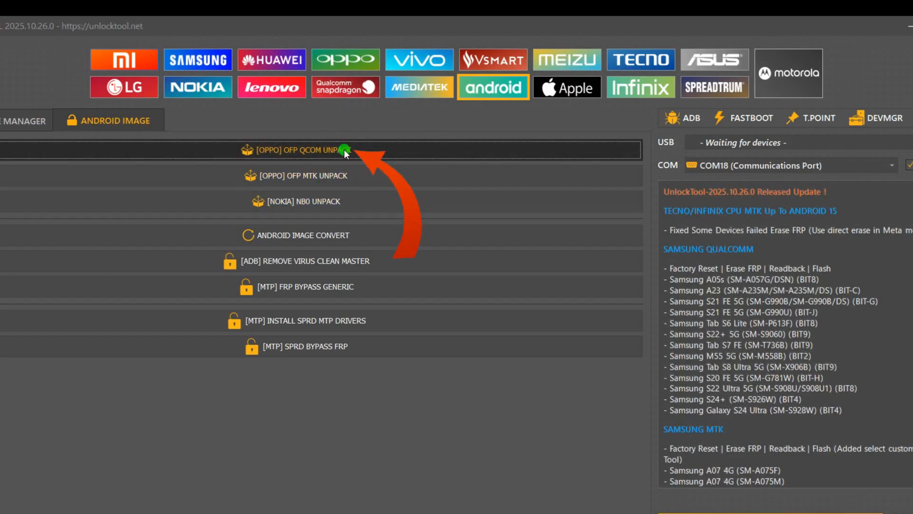
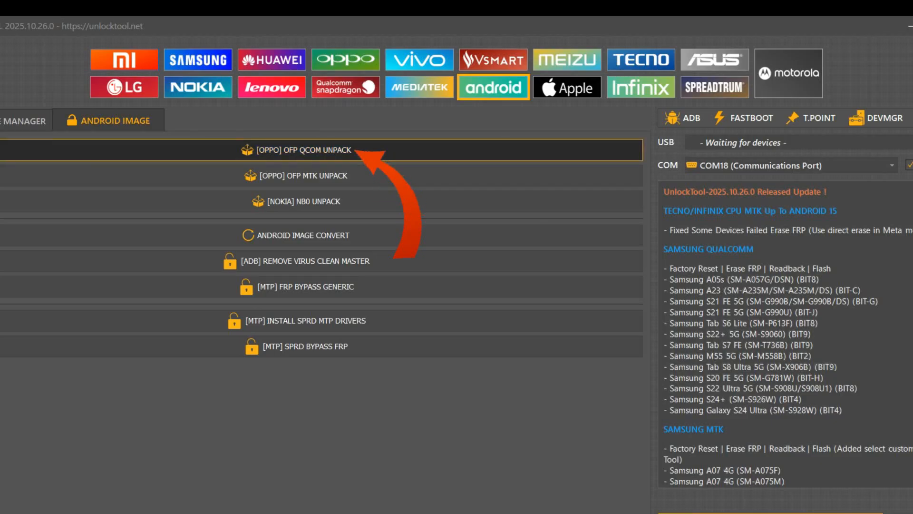
drag(150, 190, 480, 179)
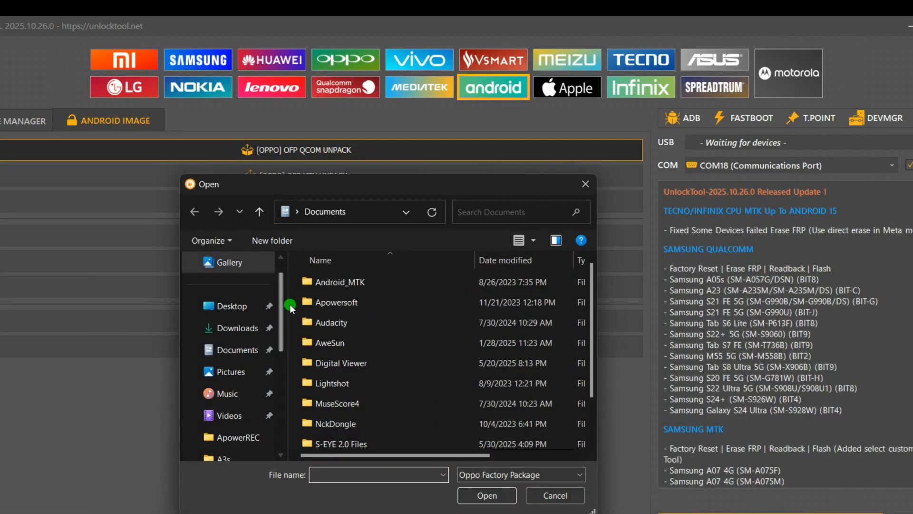
- Load RMX1911EX_11_C.75_210917_1b9832bb.ofp from the nested firmware folder on the desktop and run the unpack
click(229, 306)
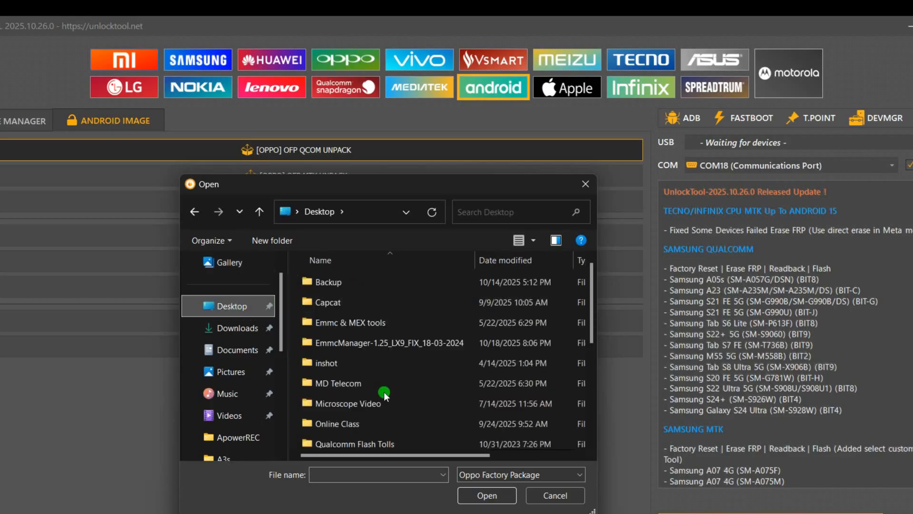
scroll(409, 357, down, 2)
scroll(409, 356, down, 1)
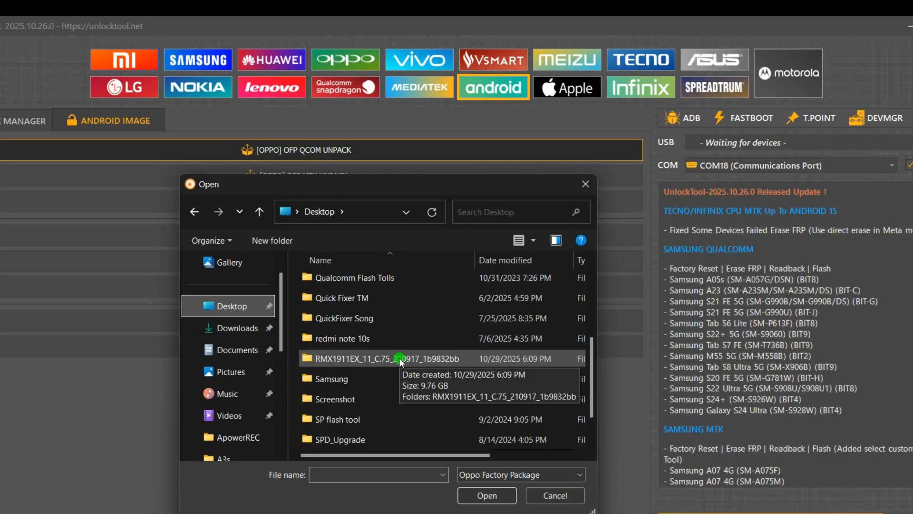
click(373, 364)
double_click(373, 364)
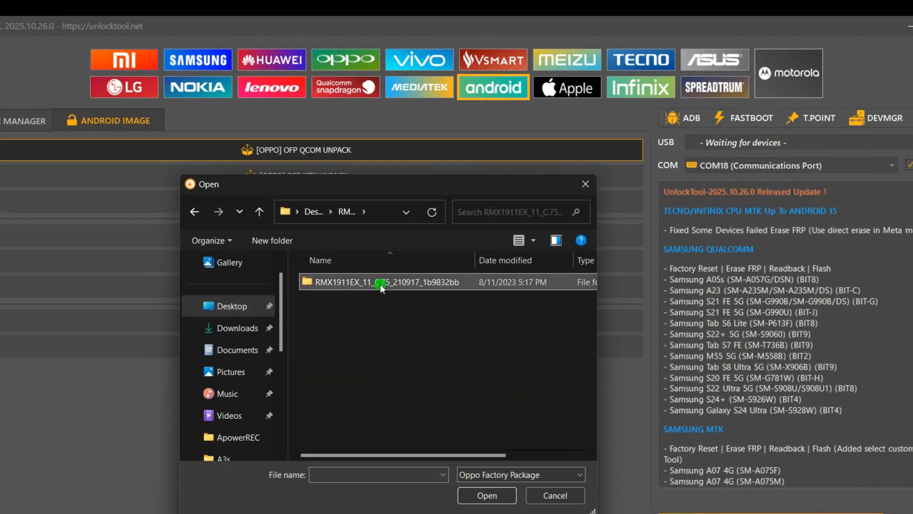
click(427, 287)
drag(598, 319, 669, 313)
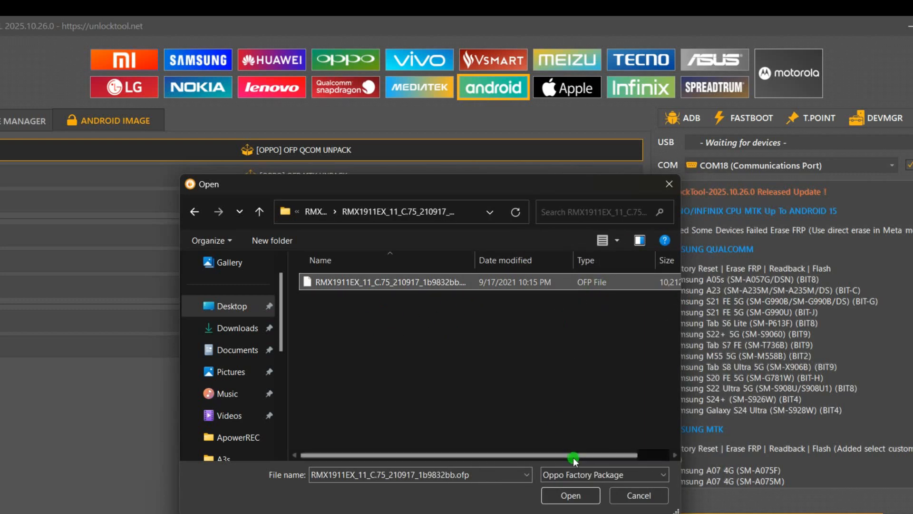
click(557, 495)
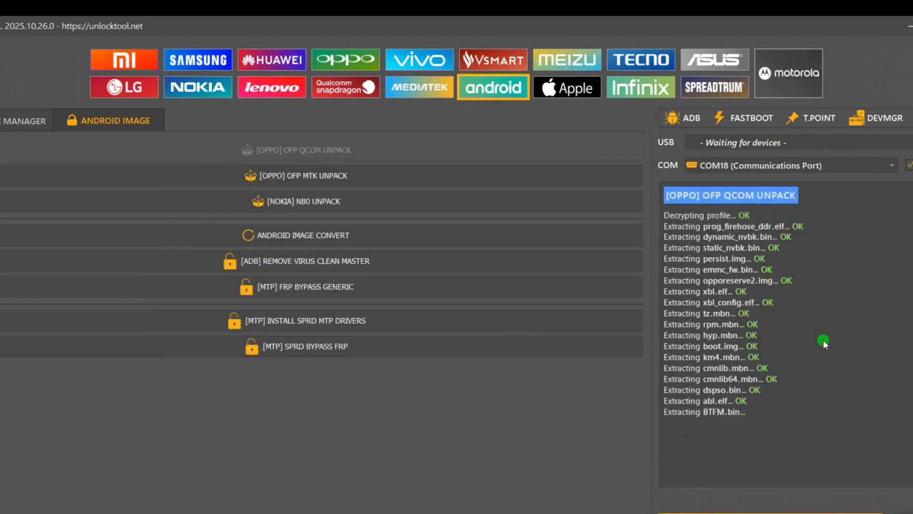
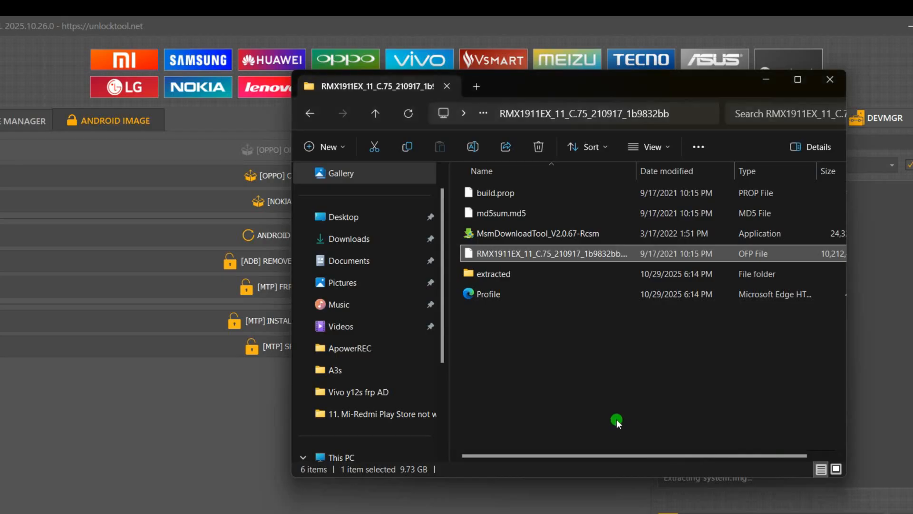
- Place the firmware folder window beside the unpack log, open its extracted subfolder and look through the unpacked files
click(512, 275)
drag(704, 84, 382, 90)
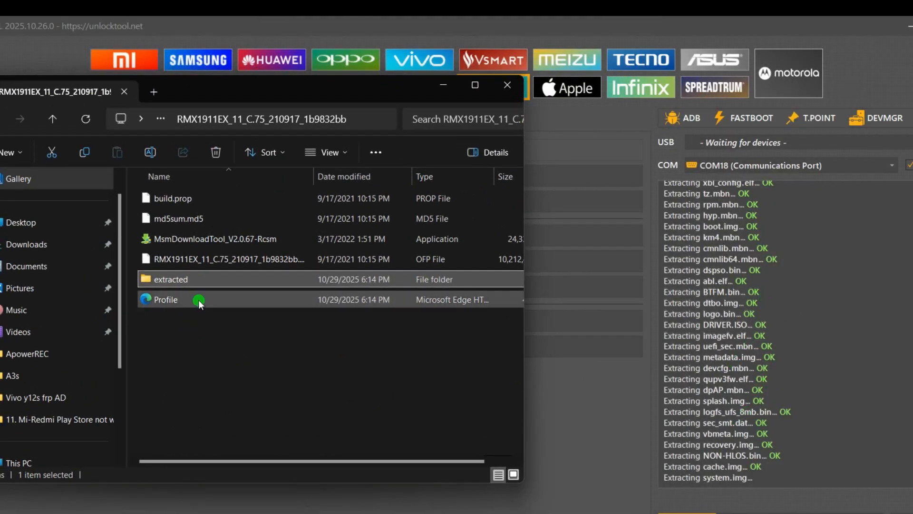
click(179, 279)
double_click(179, 279)
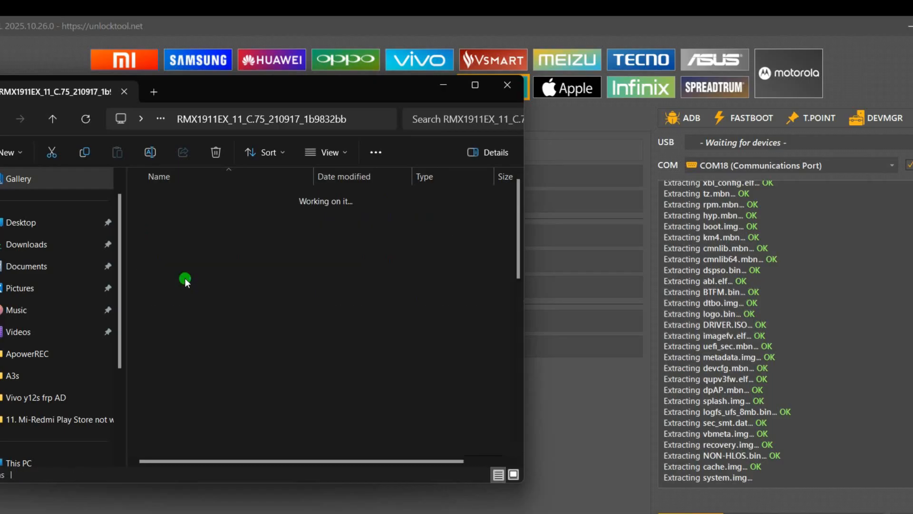
scroll(233, 321, down, 7)
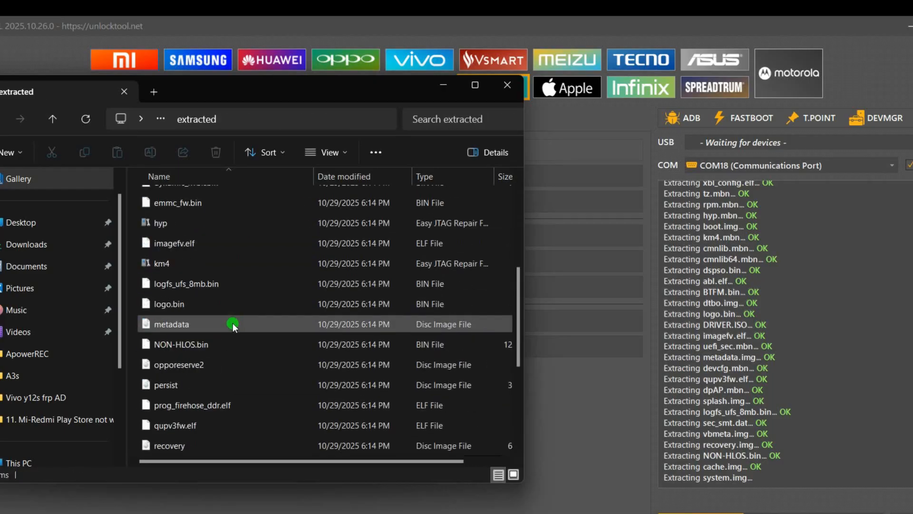
scroll(233, 326, down, 1)
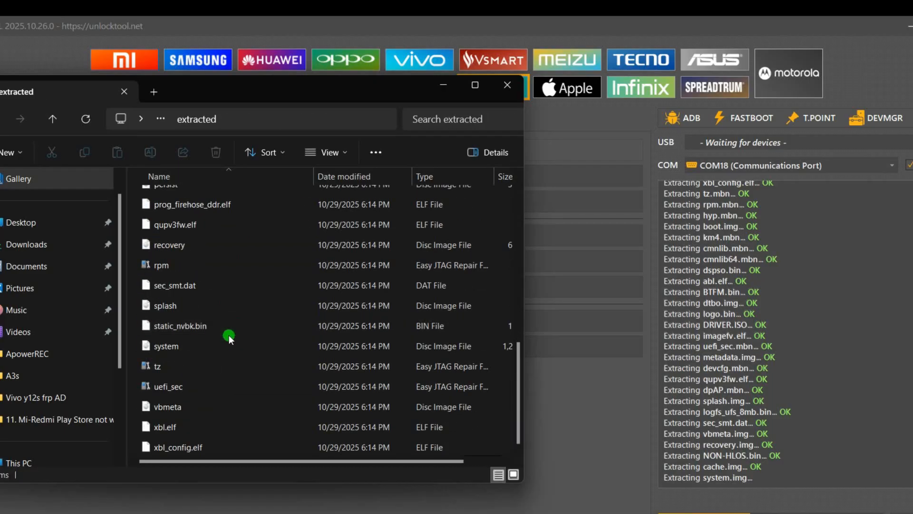
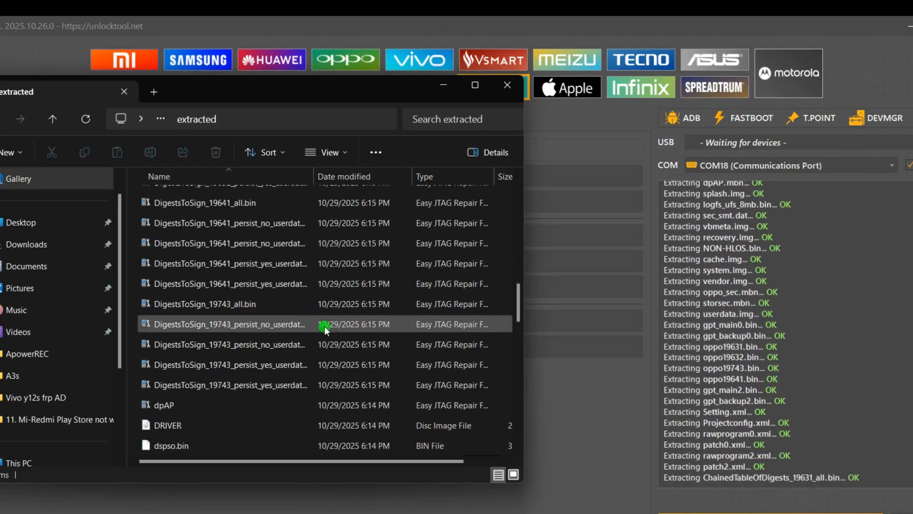
scroll(325, 328, up, 10)
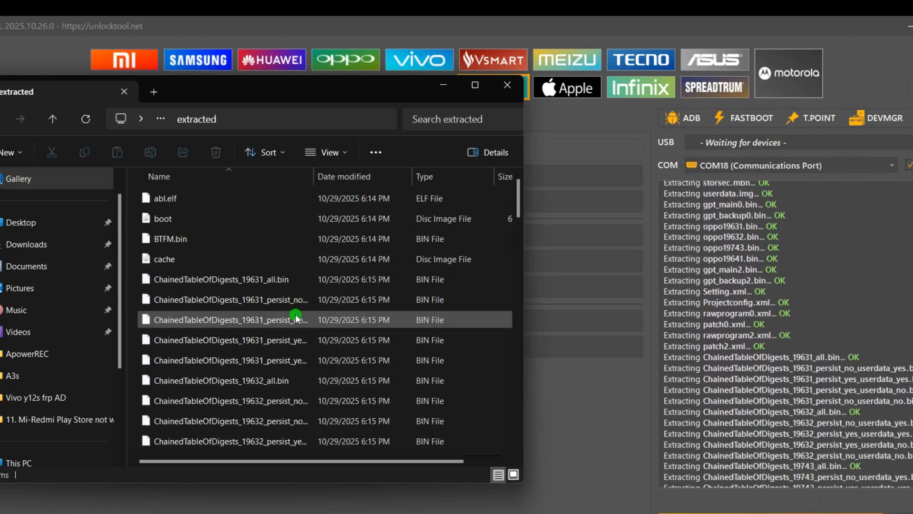
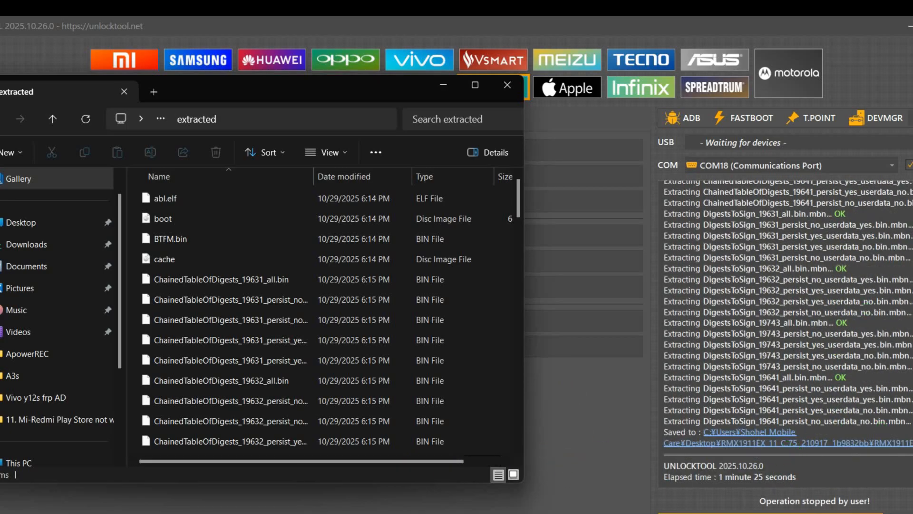
- Minimize UnlockTool, center the folder window and go up to the parent firmware folder to check the OFP file
click(909, 26)
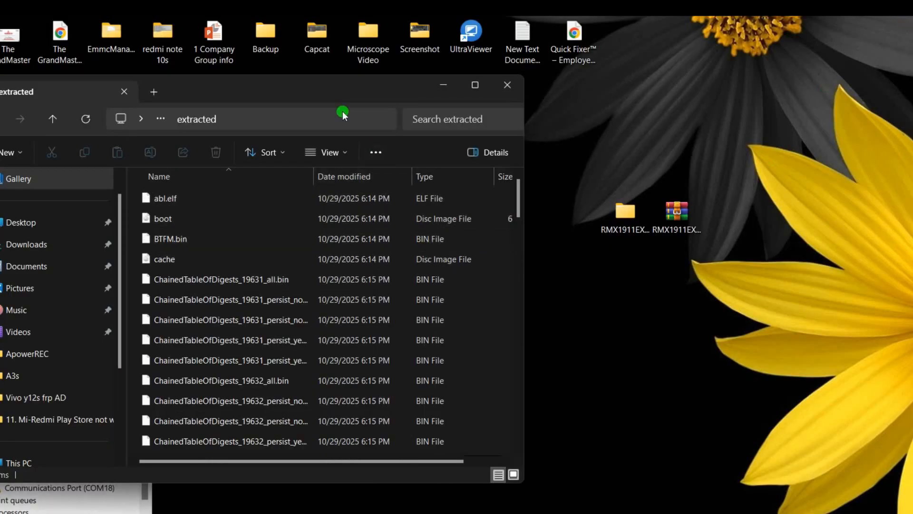
drag(328, 85, 584, 81)
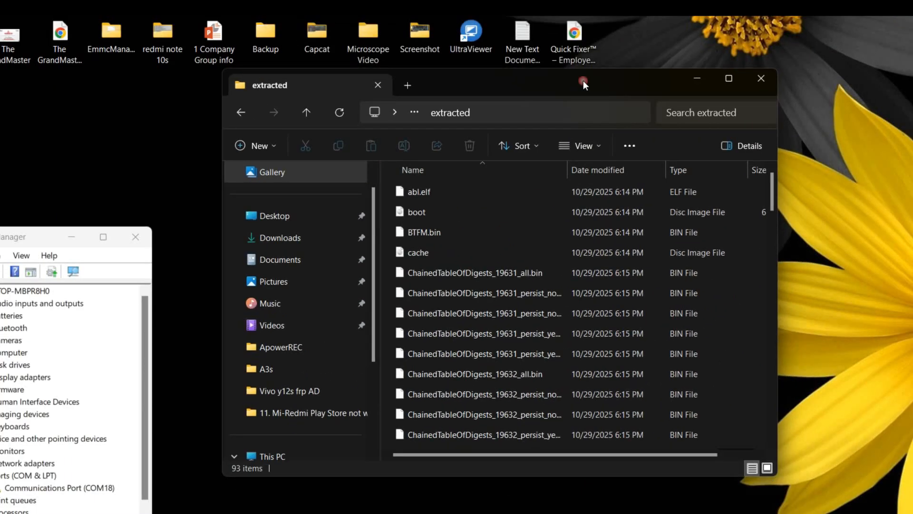
click(306, 112)
drag(535, 350, 350, 147)
click(509, 315)
click(681, 289)
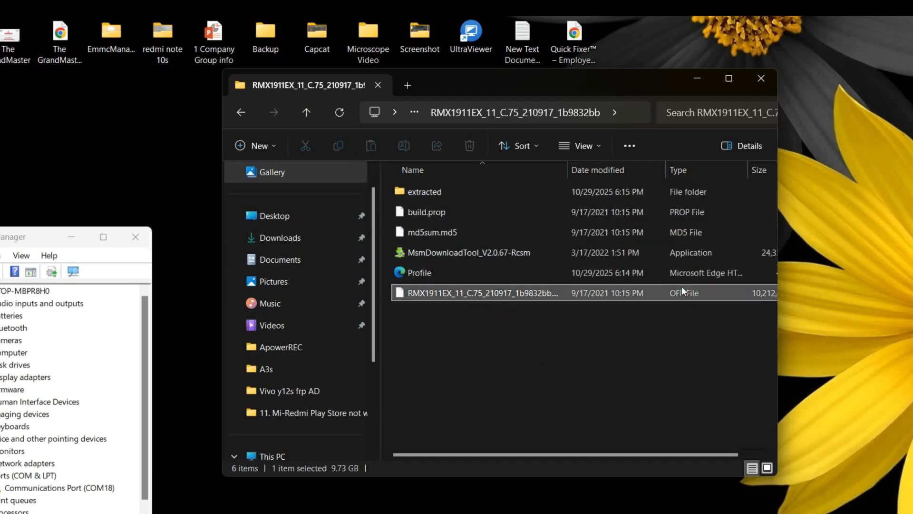
- Reopen the extracted folder and locate and select the rawprogram0 file among the unpacked firmware files
click(430, 190)
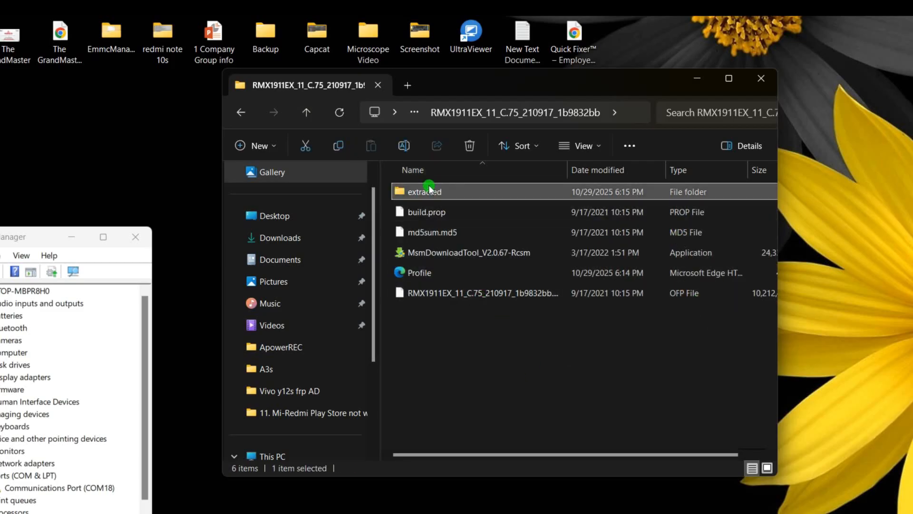
double_click(433, 193)
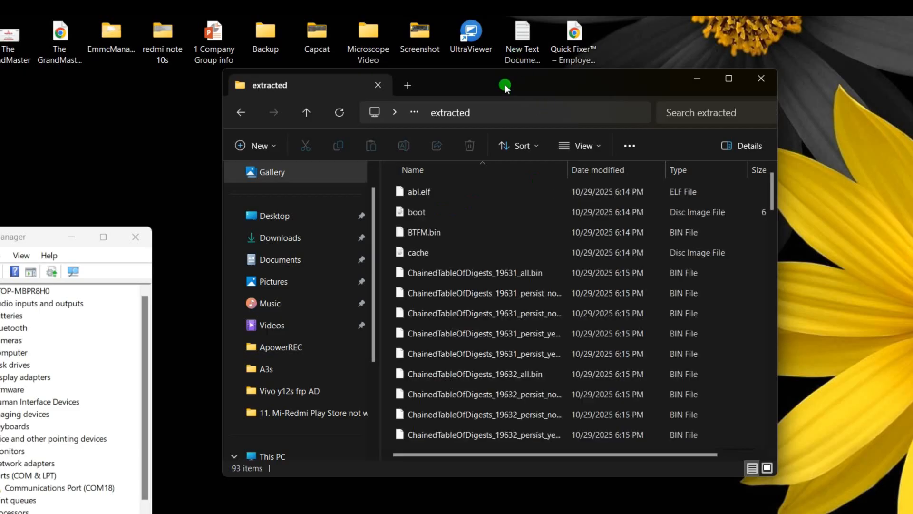
drag(503, 81, 624, 67)
scroll(664, 372, down, 12)
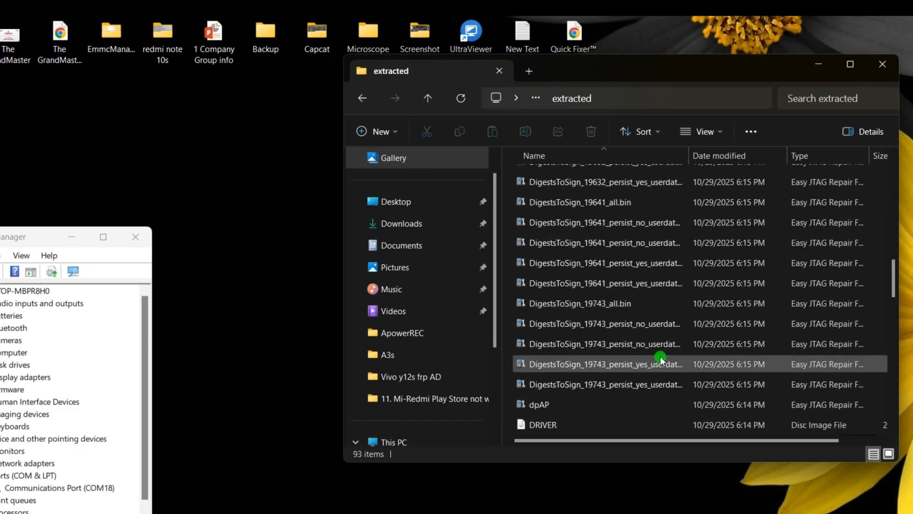
scroll(651, 364, down, 5)
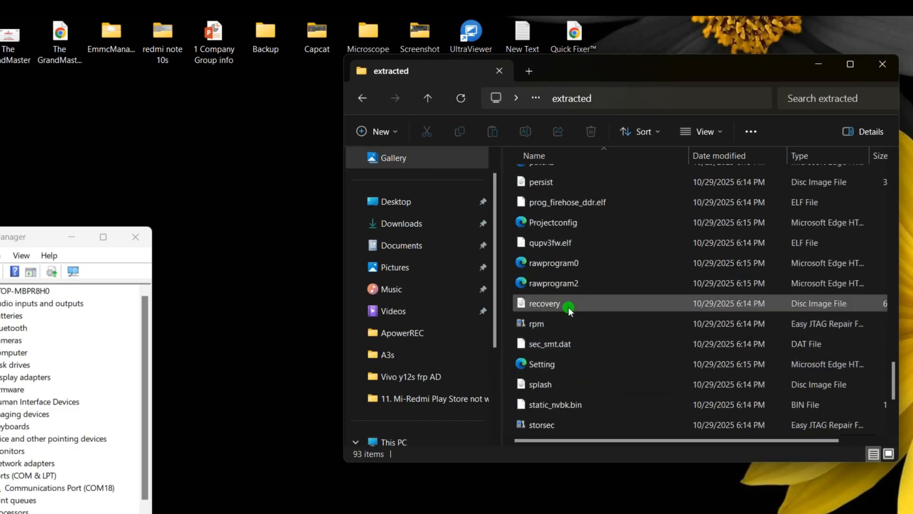
click(569, 265)
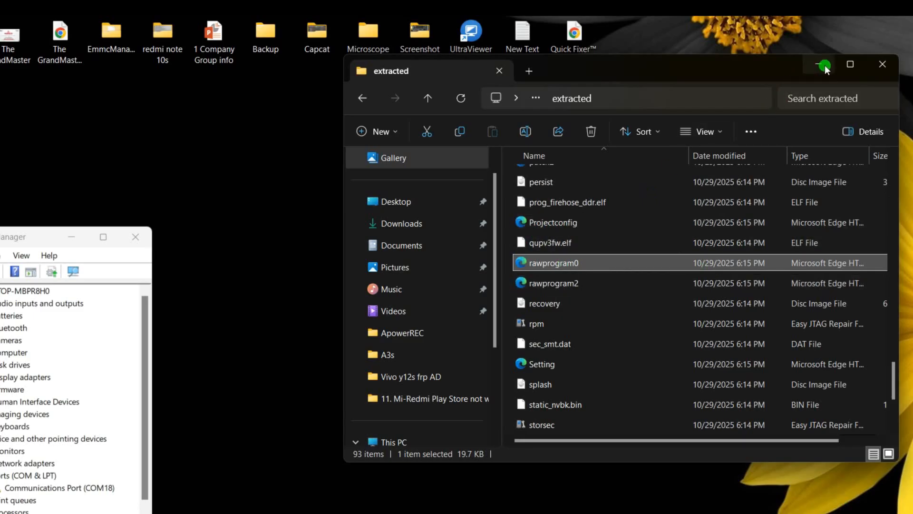
- Select the extracted folder's full path and minimize the folder window
click(691, 97)
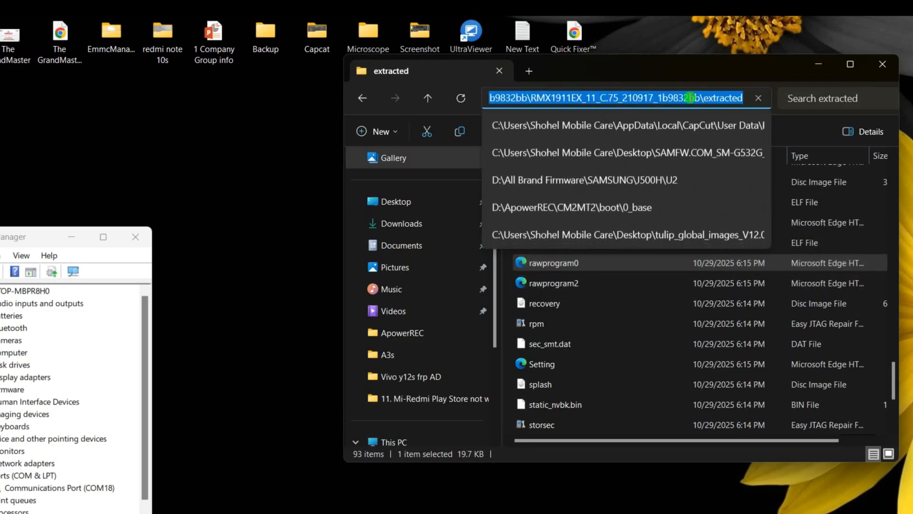
click(837, 62)
click(826, 62)
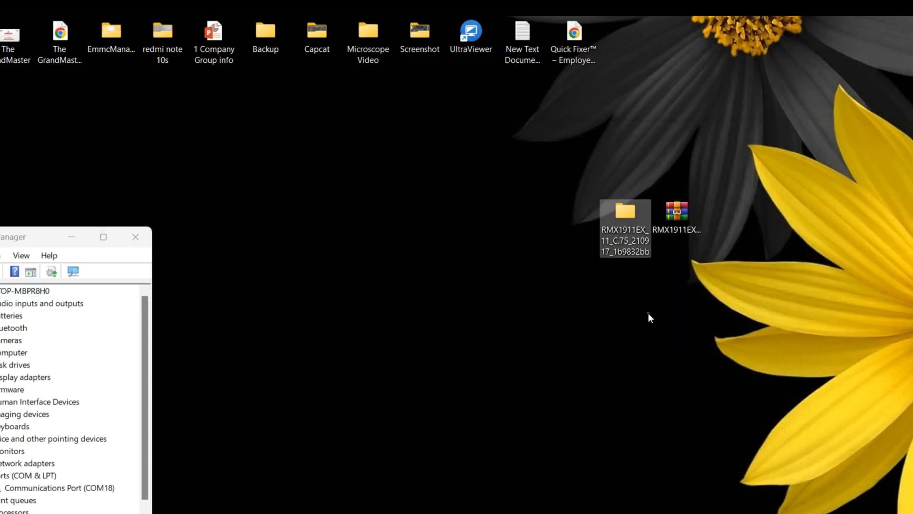
- Switch to Android Multi Tool, move its window clear of the camera preview and open the Flash operation for the Realme 5 RMX1911
drag(1, 176, 96, 197)
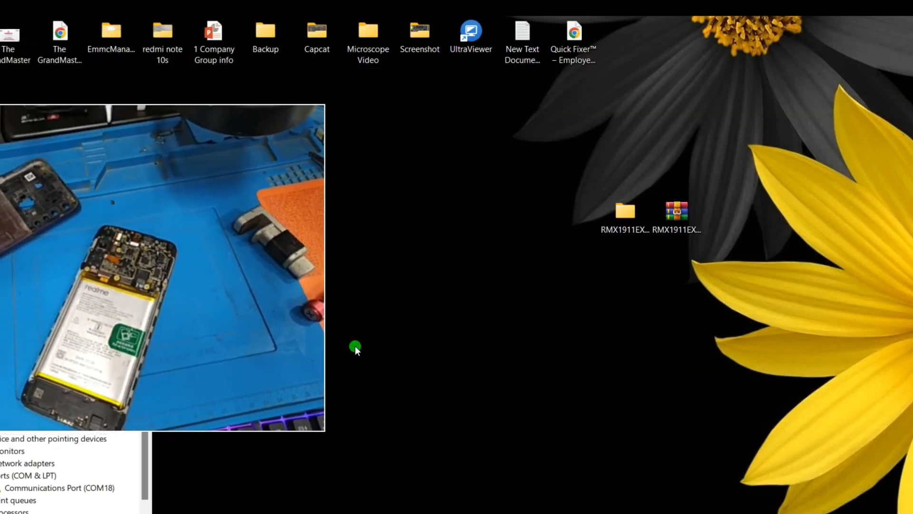
click(225, 511)
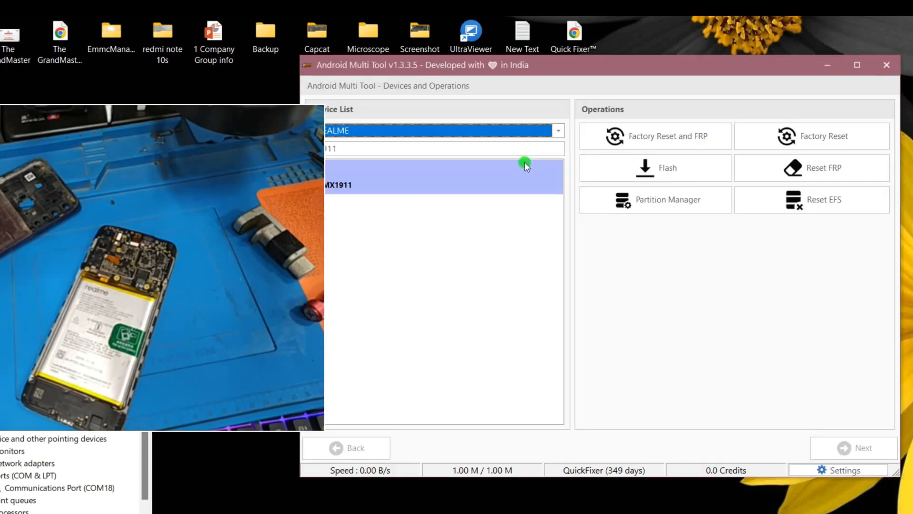
drag(495, 62, 535, 47)
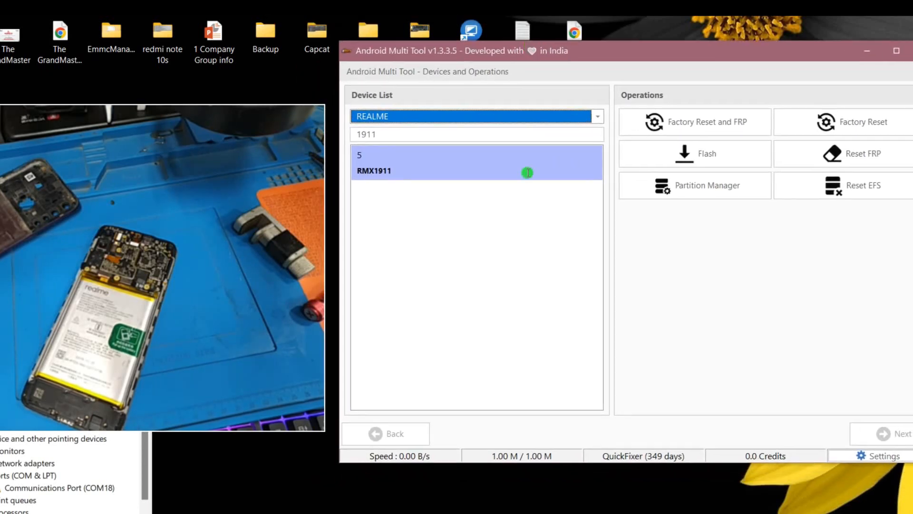
click(659, 151)
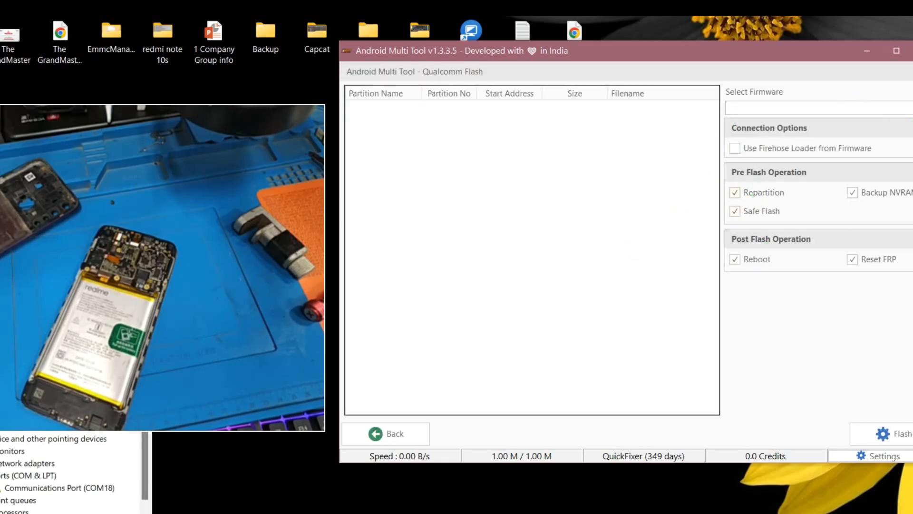
- Open the firmware file selection and arrange the file dialog and camera preview so the whole folder tree is uncovered
click(911, 117)
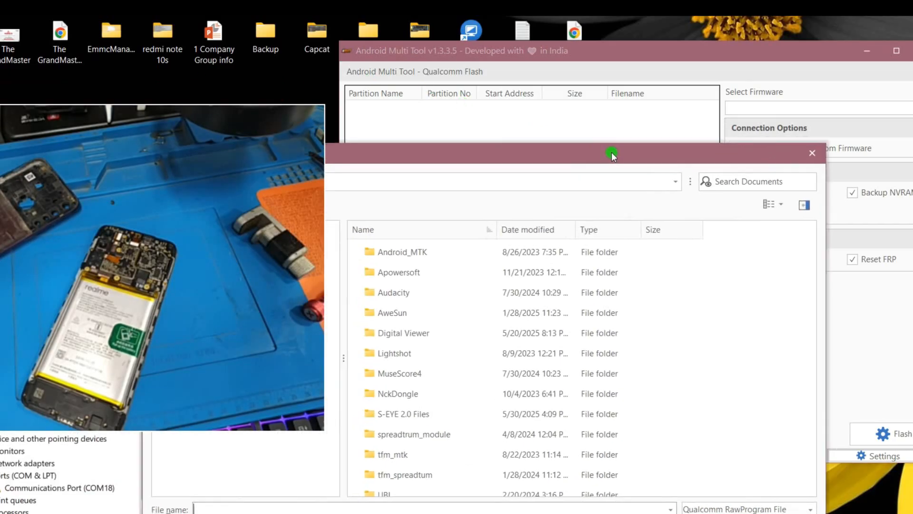
drag(612, 151, 714, 110)
drag(590, 105, 615, 82)
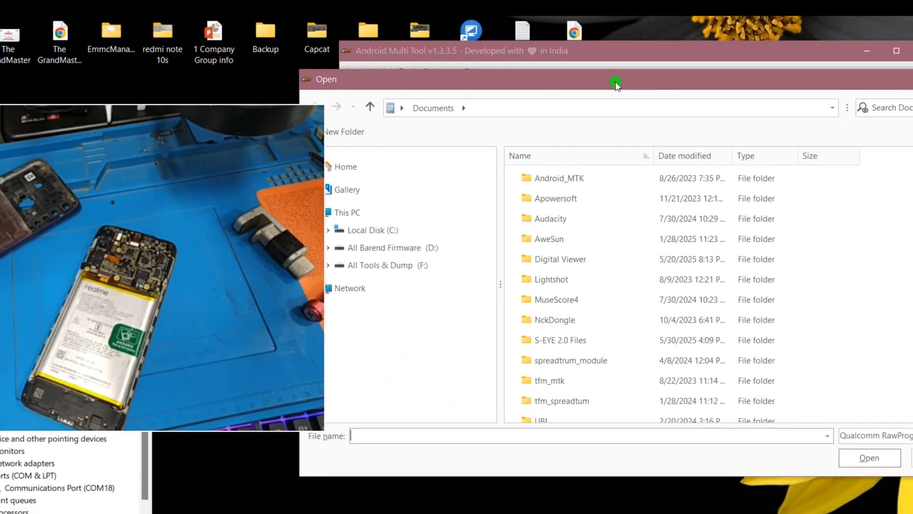
drag(255, 214, 183, 189)
drag(505, 78, 460, 76)
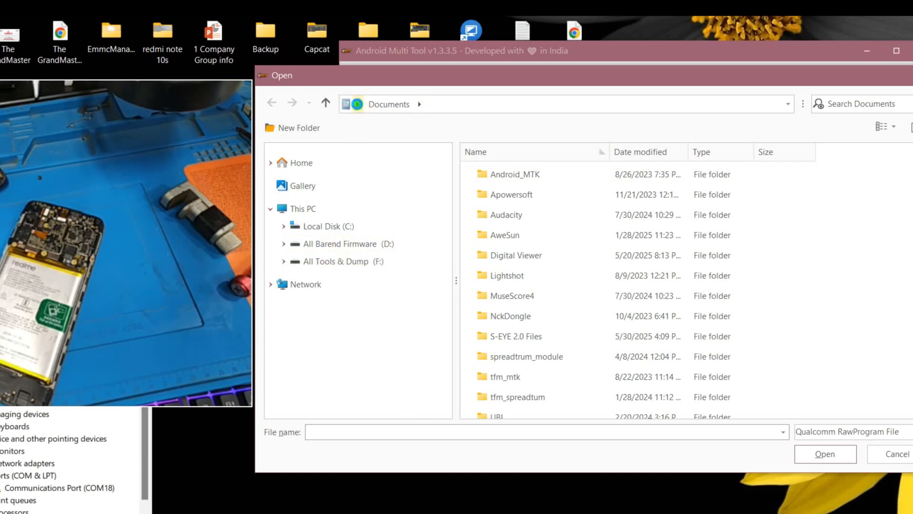
- Browse from the Desktop through both nested RMX1911EX_11_C.75_210917_1b9832bb folders into the extracted folder
click(357, 104)
click(370, 120)
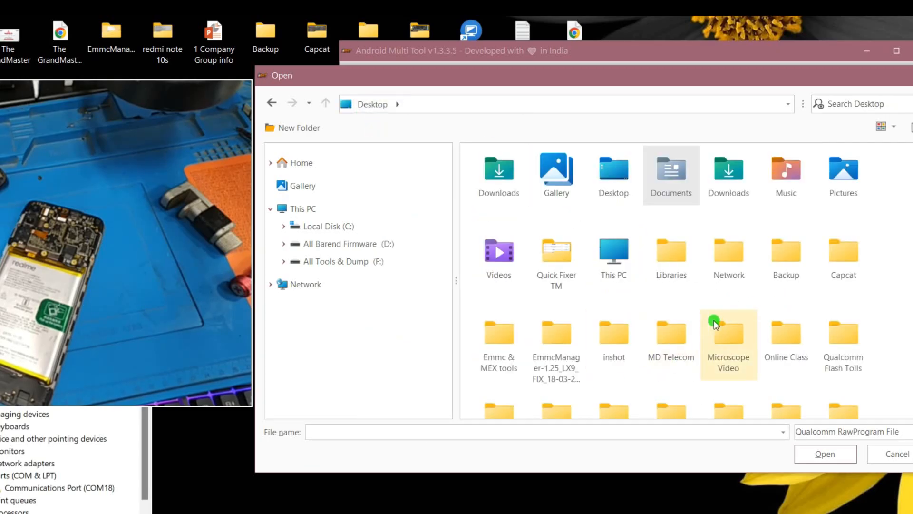
scroll(716, 324, down, 3)
double_click(665, 307)
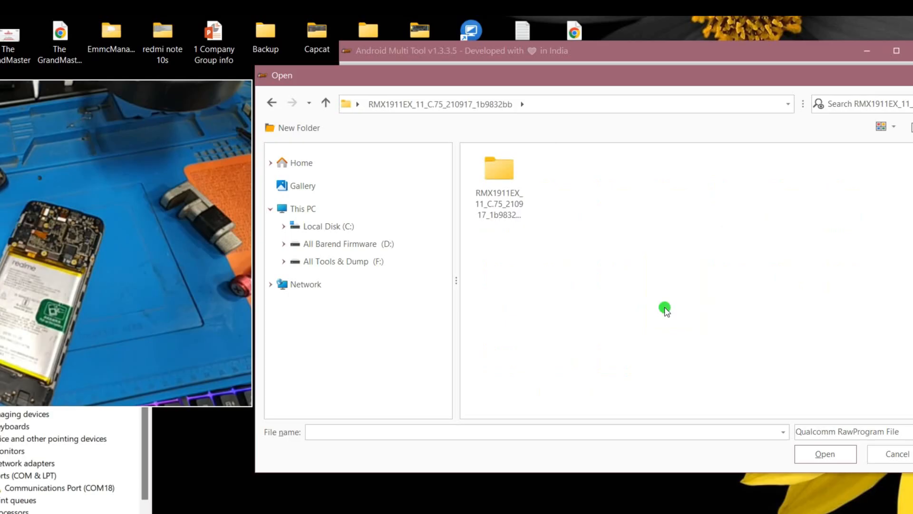
double_click(528, 214)
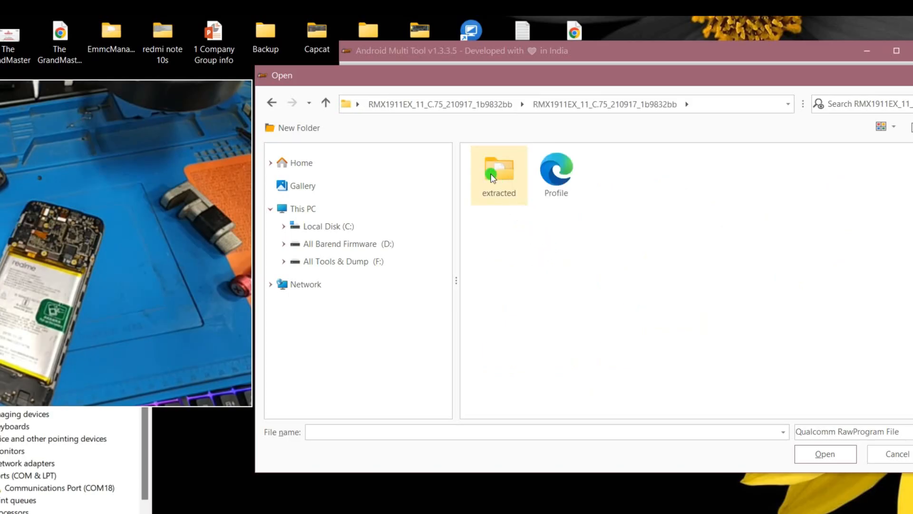
double_click(501, 185)
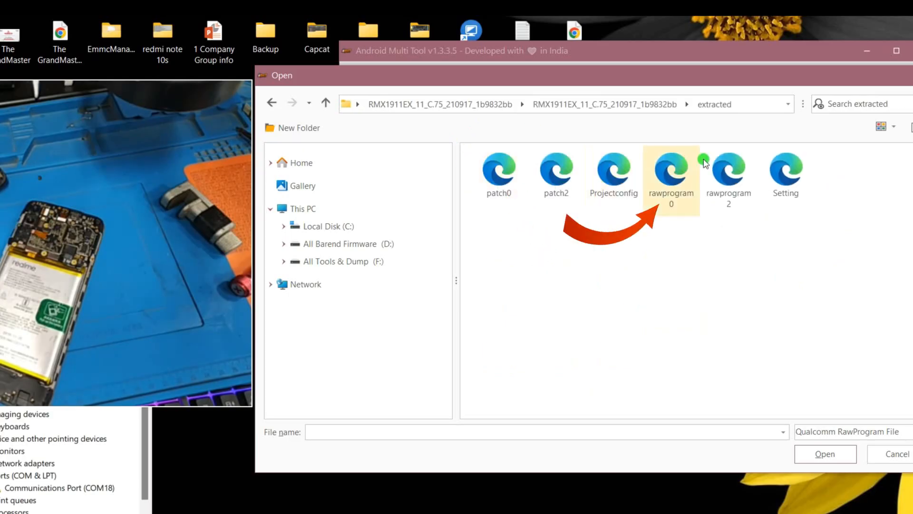
- Load rawprogram0 from the extracted folder as the firmware and look through the whole partition list
click(677, 192)
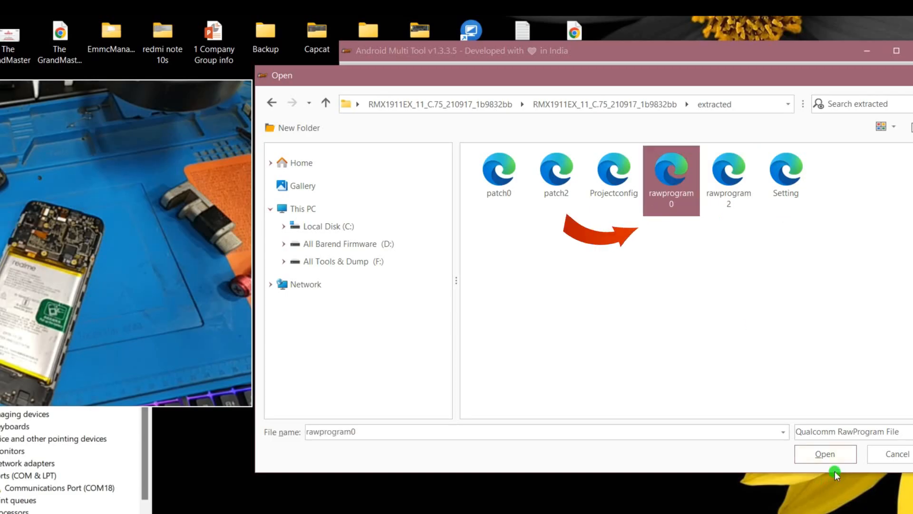
click(881, 126)
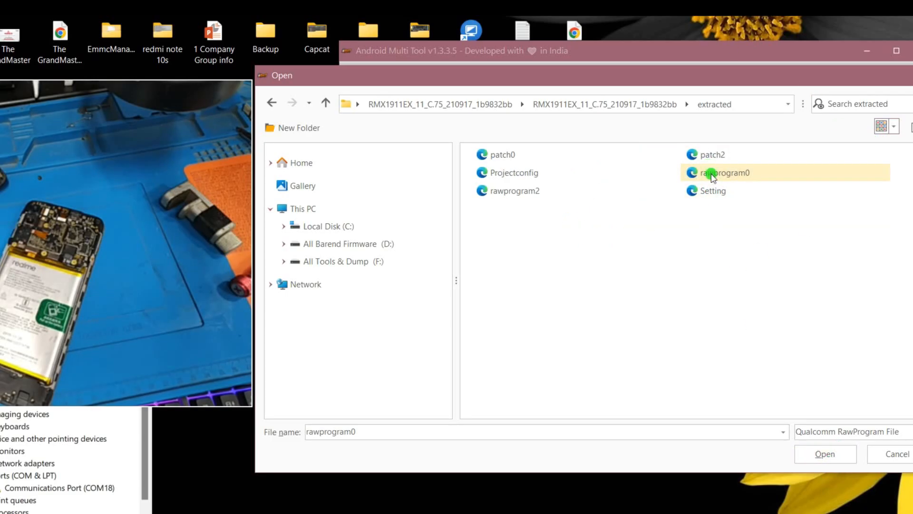
click(824, 453)
scroll(514, 261, down, 12)
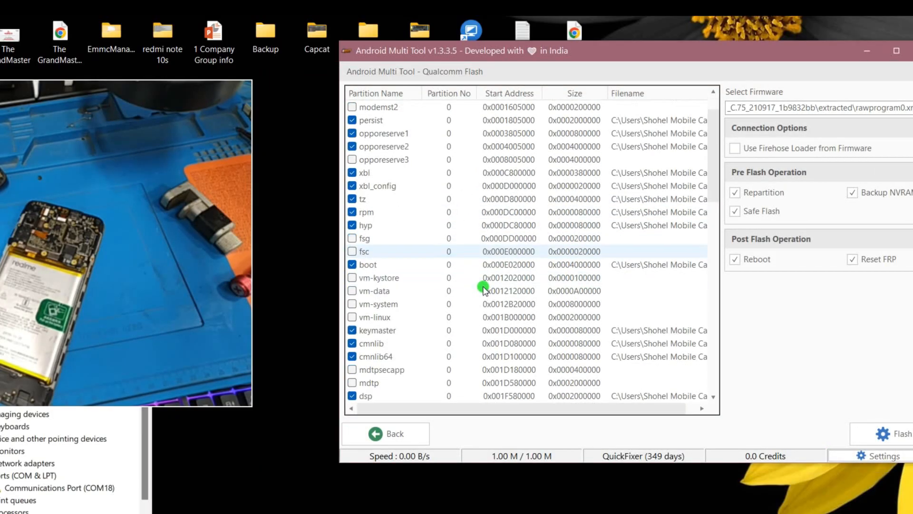
scroll(485, 280, down, 10)
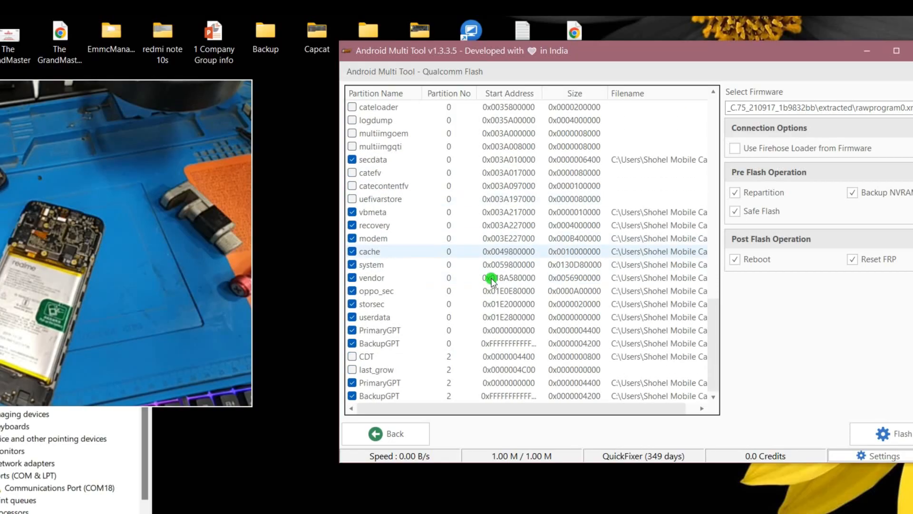
- Start flashing the Realme 5 with the loaded firmware and shift the tool window so its flashing log stays in view
mouse_move(115, 283)
drag(115, 284, 197, 271)
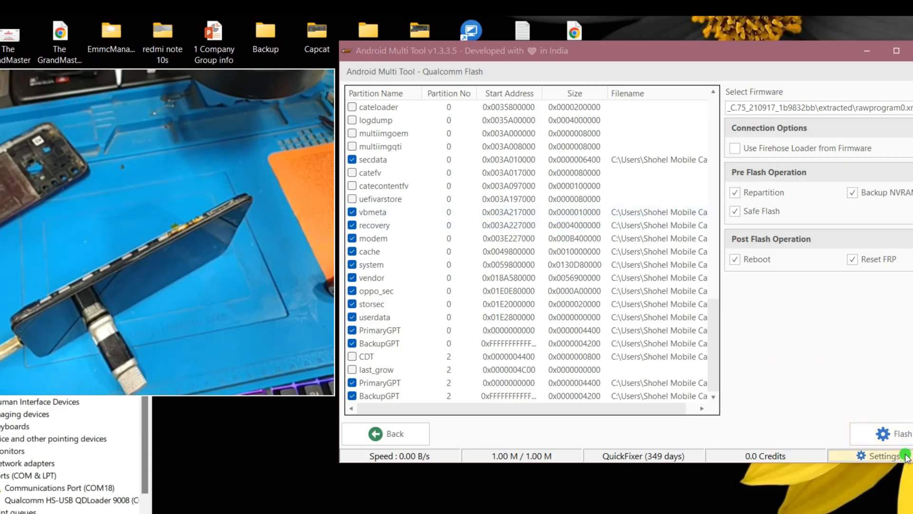
click(890, 433)
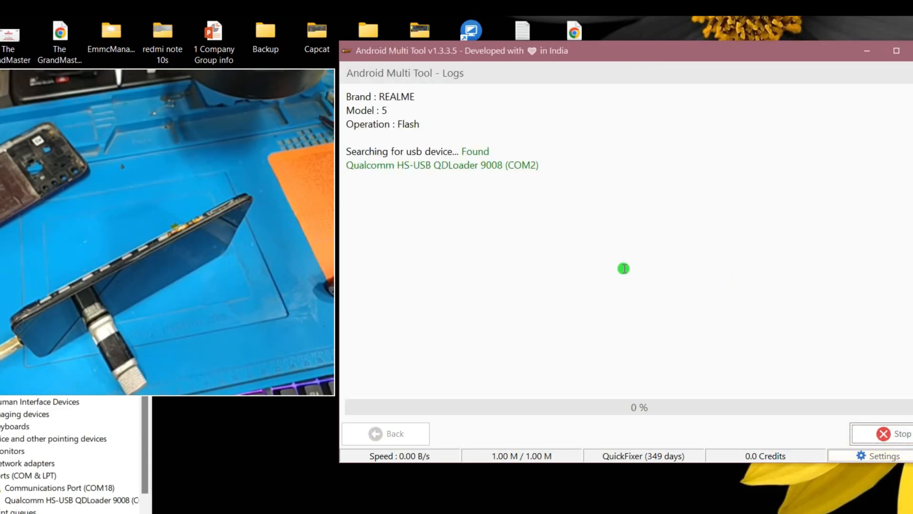
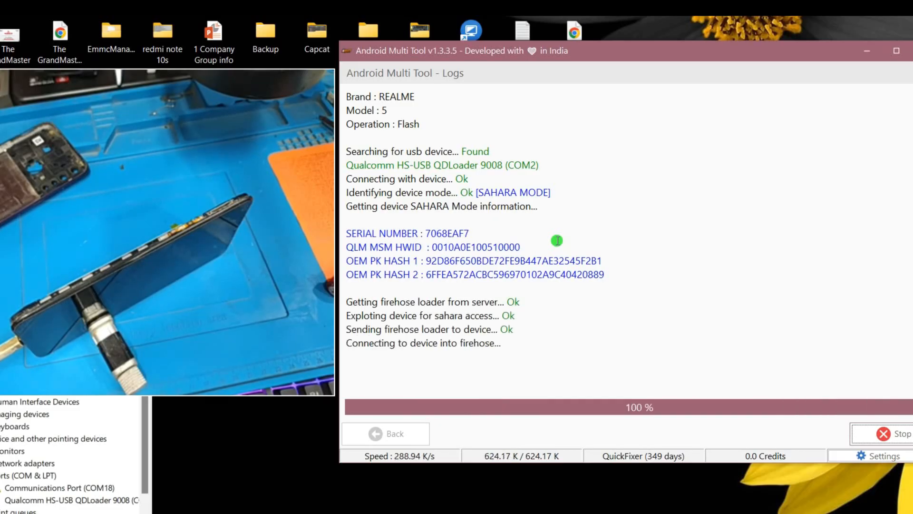
drag(635, 56, 617, 73)
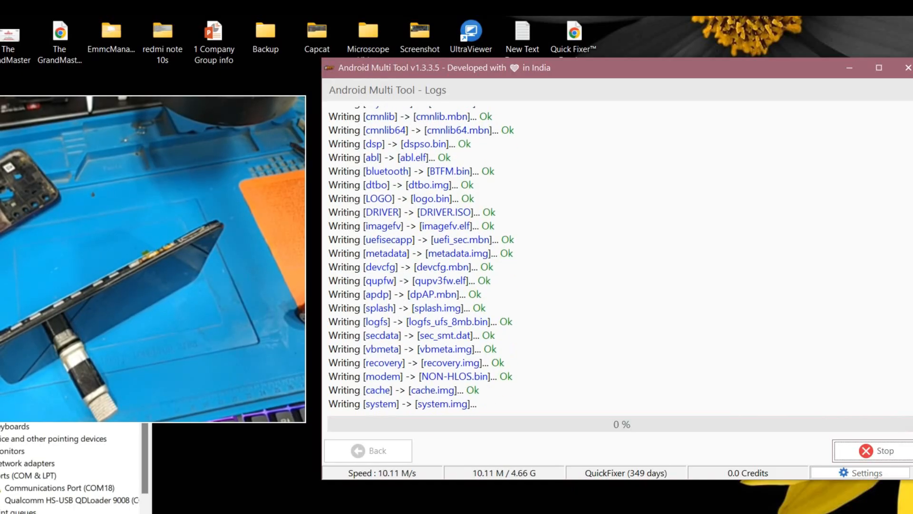
right_click(712, 499)
click(756, 390)
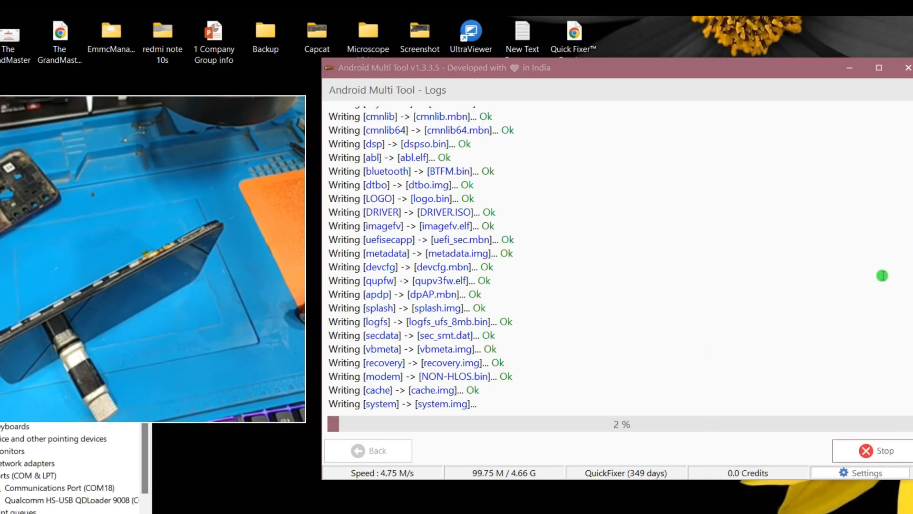